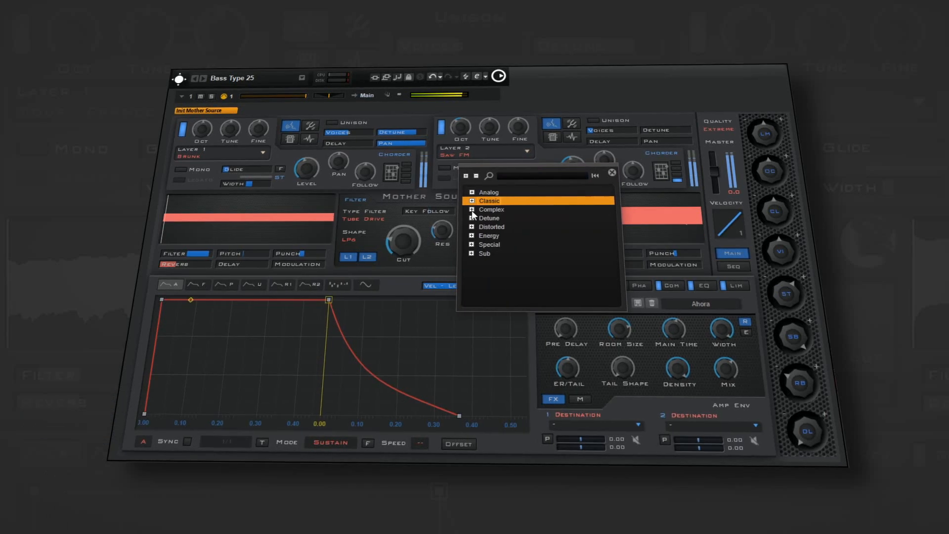
- Load a source from the Detune category into Layer 2 of the Bass Type 25 patch
{"action": "left_click", "coordinate": [472, 218]}
{"action": "double_click", "coordinate": [500, 243]}
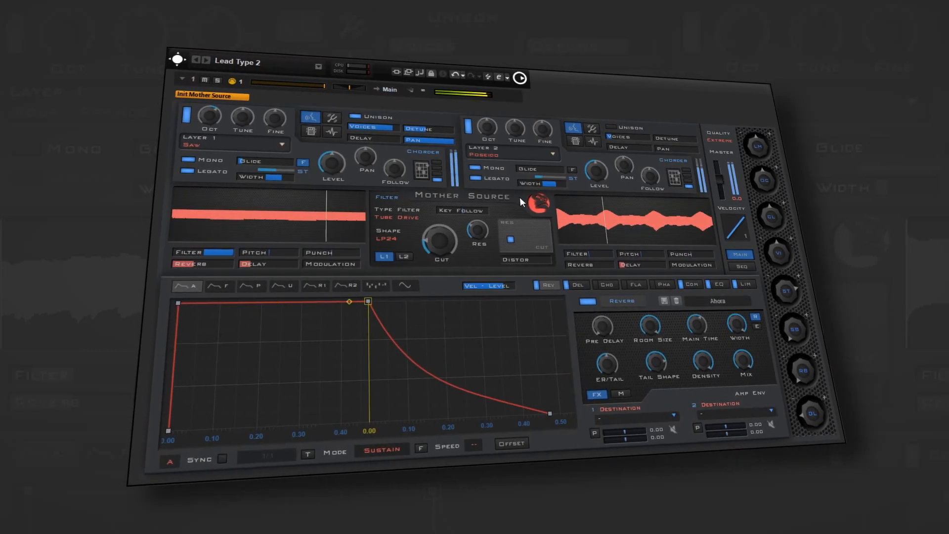
- Change the Layer 2 source to Saw+Square from the Classic category
{"action": "left_click", "coordinate": [496, 156]}
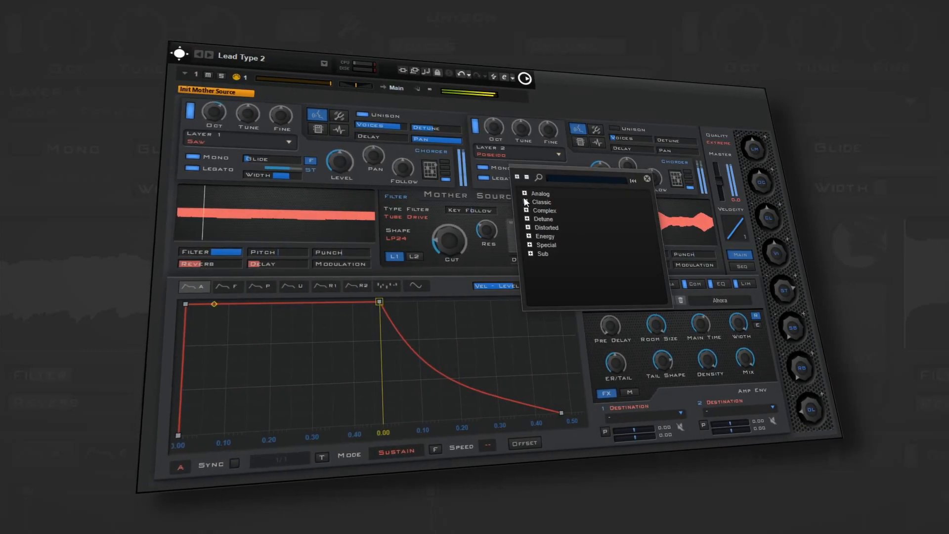
{"action": "left_click", "coordinate": [539, 202]}
{"action": "left_click", "coordinate": [566, 247]}
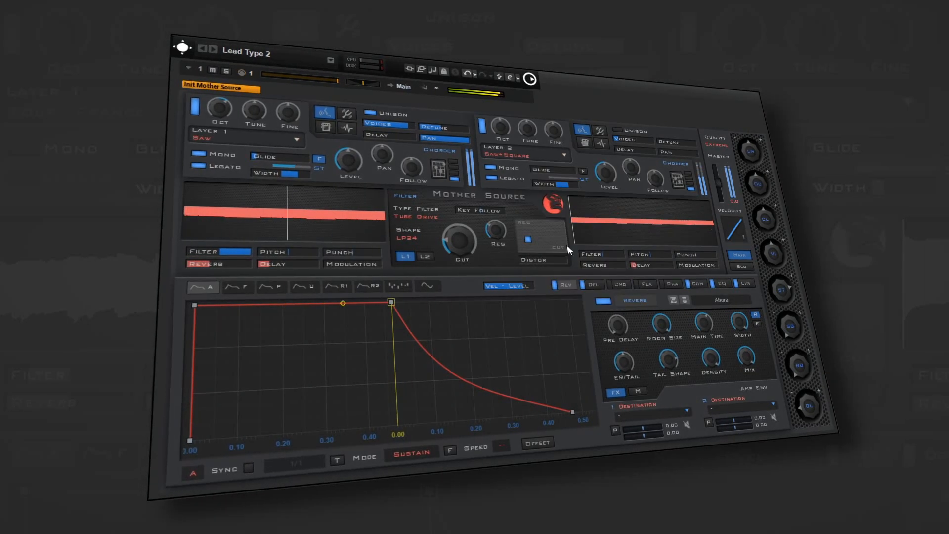
- Replace the Layer 1 Saw source with one from the Detune category
{"action": "left_click", "coordinate": [276, 139]}
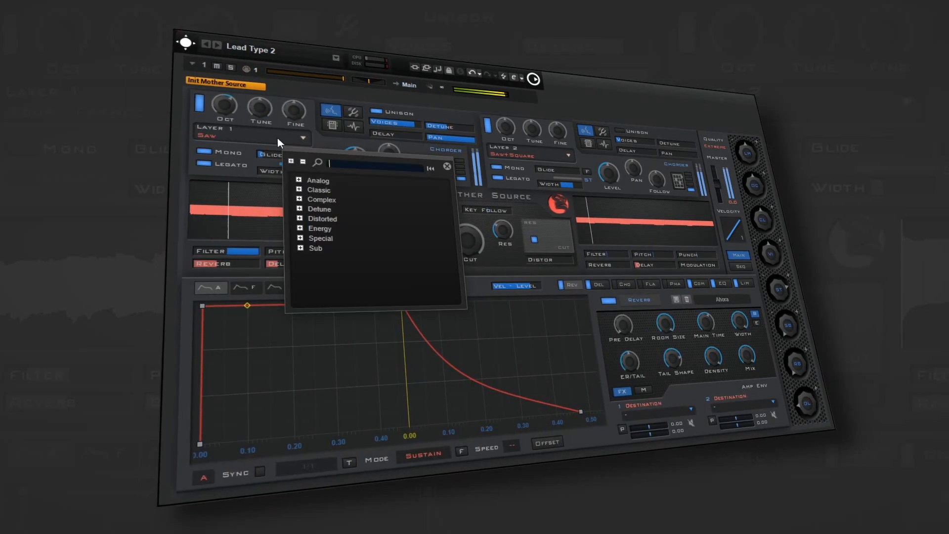
{"action": "left_click", "coordinate": [300, 208]}
{"action": "left_click", "coordinate": [345, 257]}
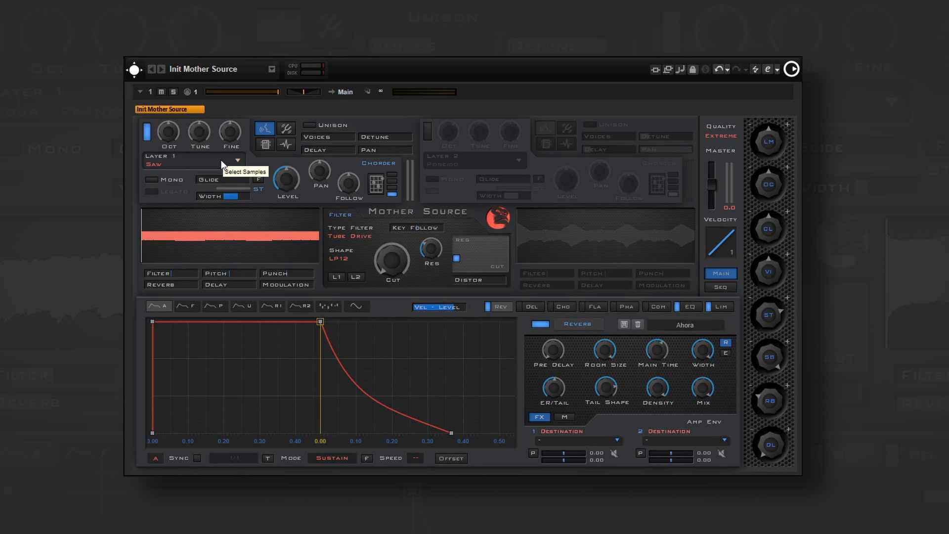
- Browse the Layer 1 source library, expanding the categories from Special up to Analog and examining the sources they contain
{"action": "left_click", "coordinate": [222, 164]}
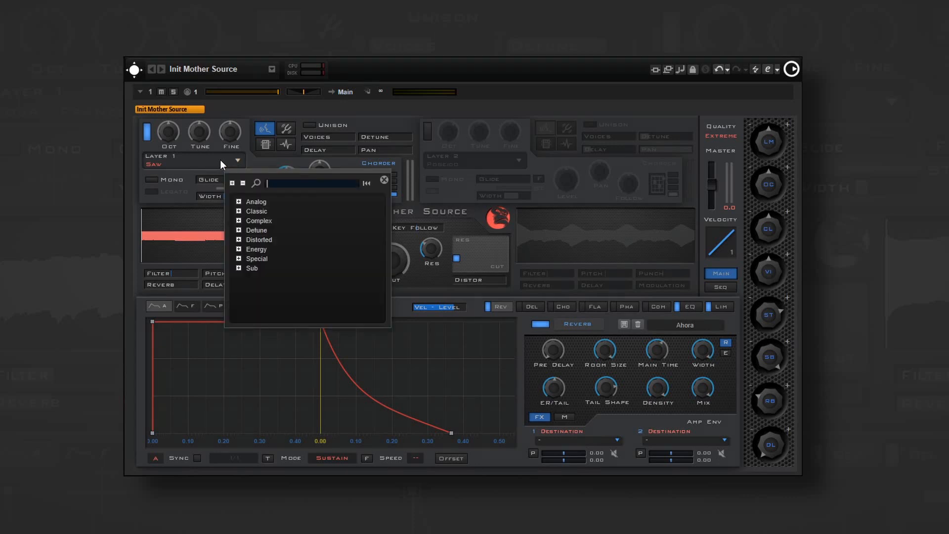
{"action": "left_click", "coordinate": [240, 265]}
{"action": "left_click", "coordinate": [239, 249]}
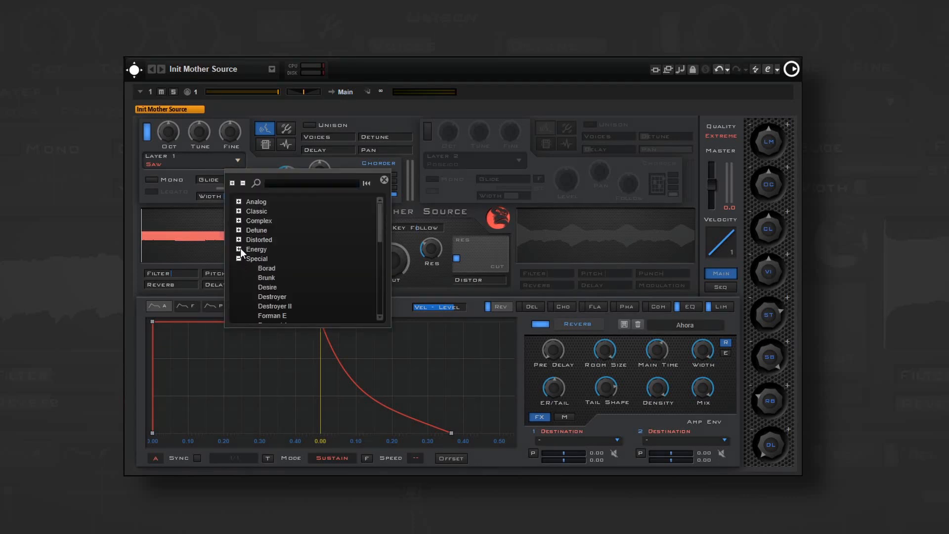
{"action": "left_click", "coordinate": [240, 240]}
{"action": "left_click", "coordinate": [239, 228]}
{"action": "left_click", "coordinate": [239, 220]}
{"action": "left_click", "coordinate": [240, 211]}
{"action": "left_click", "coordinate": [239, 202]}
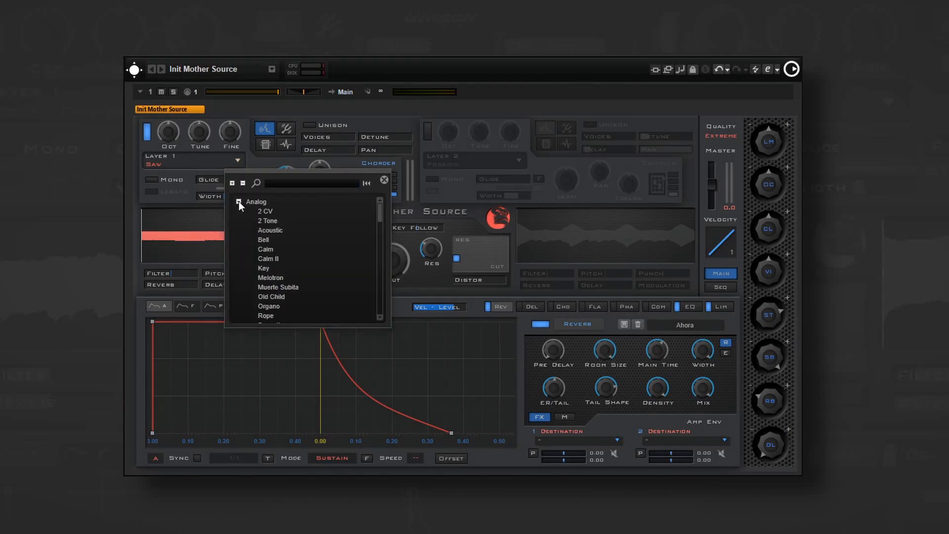
{"action": "left_click_drag", "start_coordinate": [379, 212], "coordinate": [369, 280]}
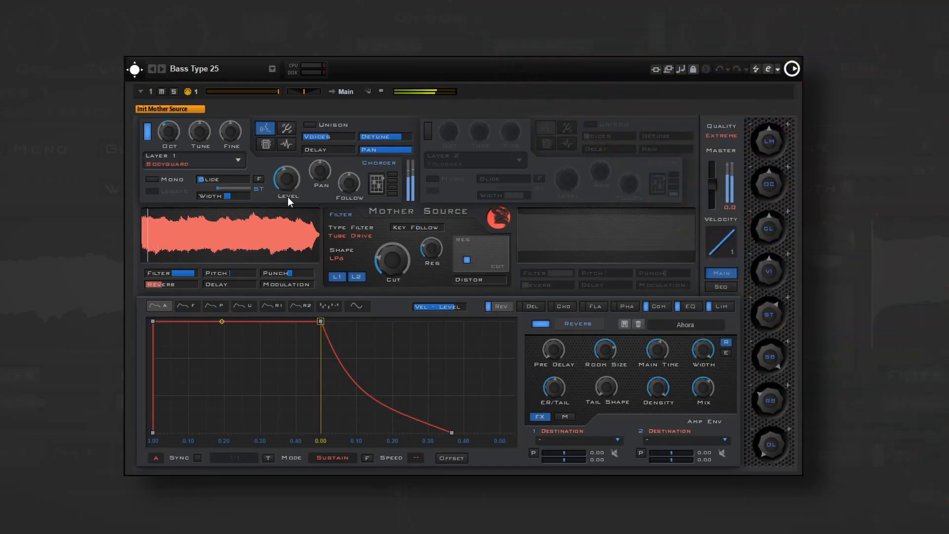
- Audition the Analog sources 2 CV and Bell on Layer 1 of the Bass Type 25 patch
{"action": "left_click", "coordinate": [238, 159]}
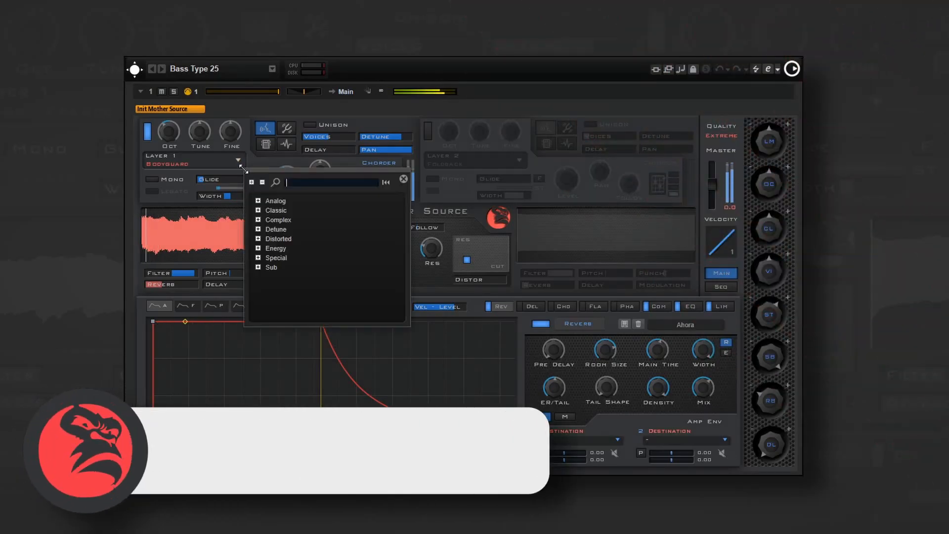
{"action": "left_click", "coordinate": [258, 200]}
{"action": "left_click", "coordinate": [280, 212]}
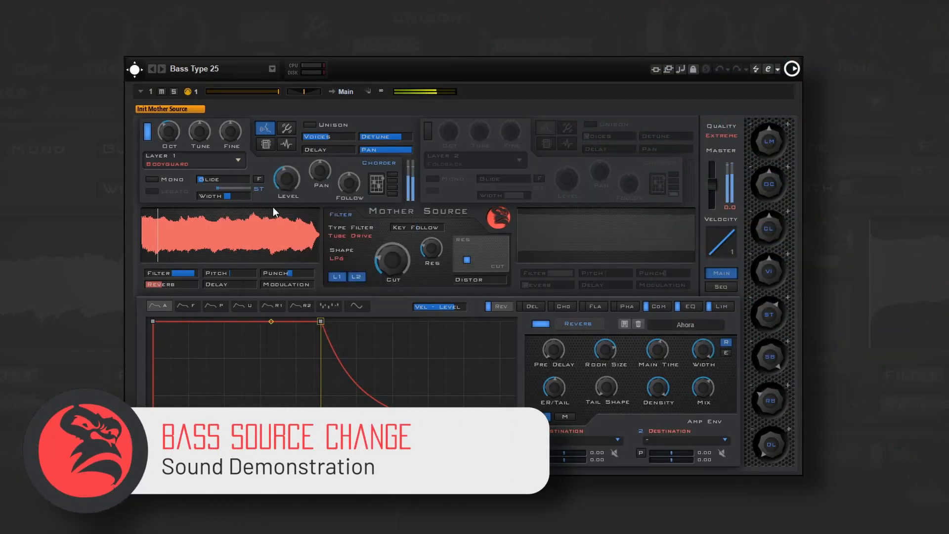
{"action": "left_click", "coordinate": [239, 160]}
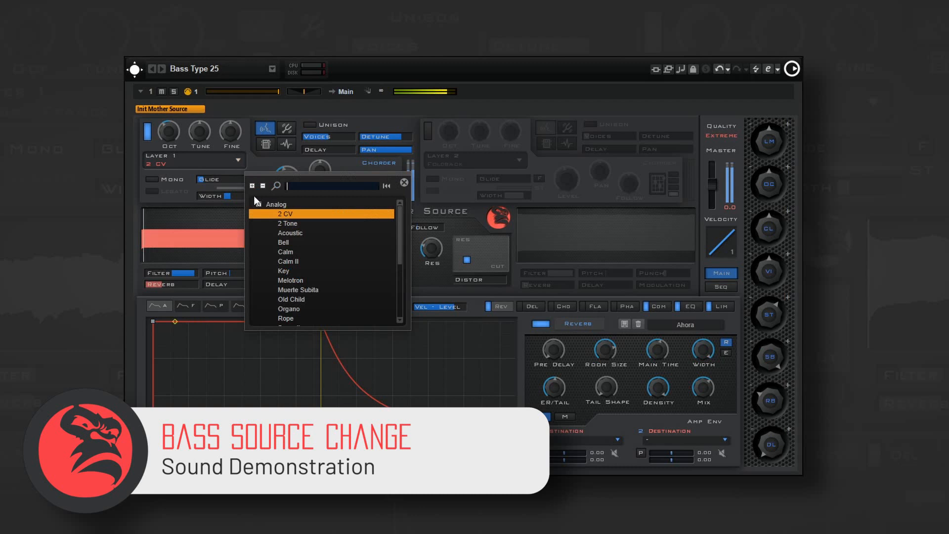
{"action": "left_click", "coordinate": [287, 244]}
- Change the Layer 1 source to Escape from the Complex category
{"action": "left_click", "coordinate": [237, 161]}
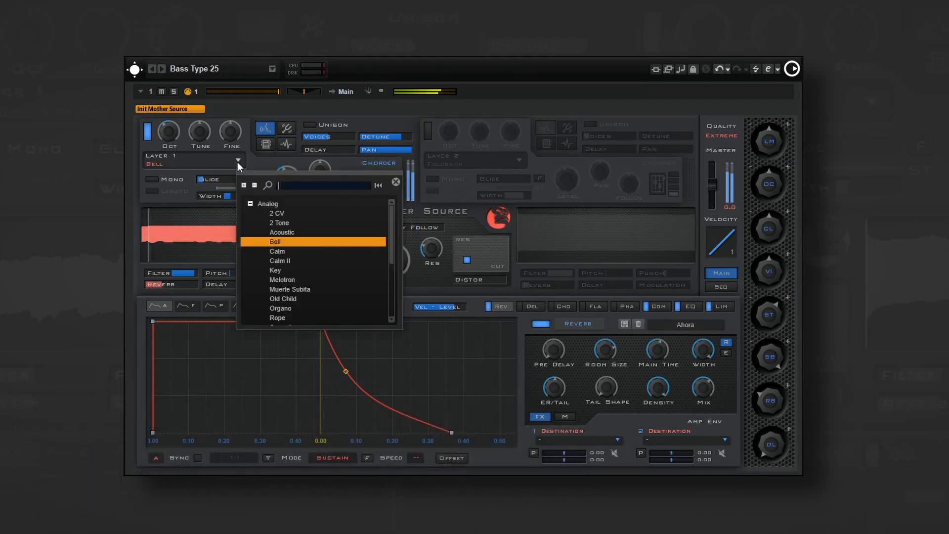
{"action": "left_click", "coordinate": [250, 203]}
{"action": "left_click", "coordinate": [251, 222]}
{"action": "left_click", "coordinate": [266, 254]}
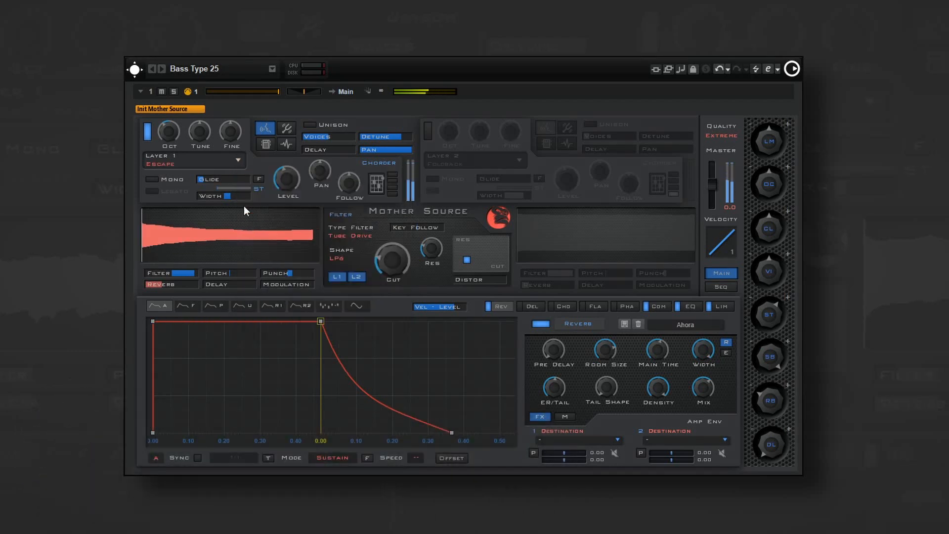
- Change the Layer 1 source to Destiny from the Detune category
{"action": "left_click", "coordinate": [240, 161]}
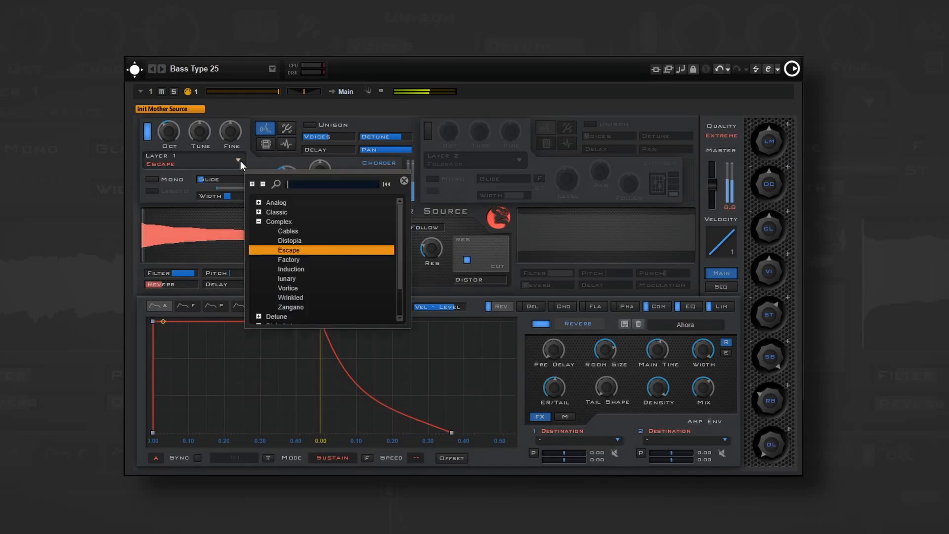
{"action": "left_click", "coordinate": [258, 221]}
{"action": "left_click", "coordinate": [258, 231]}
{"action": "left_click", "coordinate": [280, 259]}
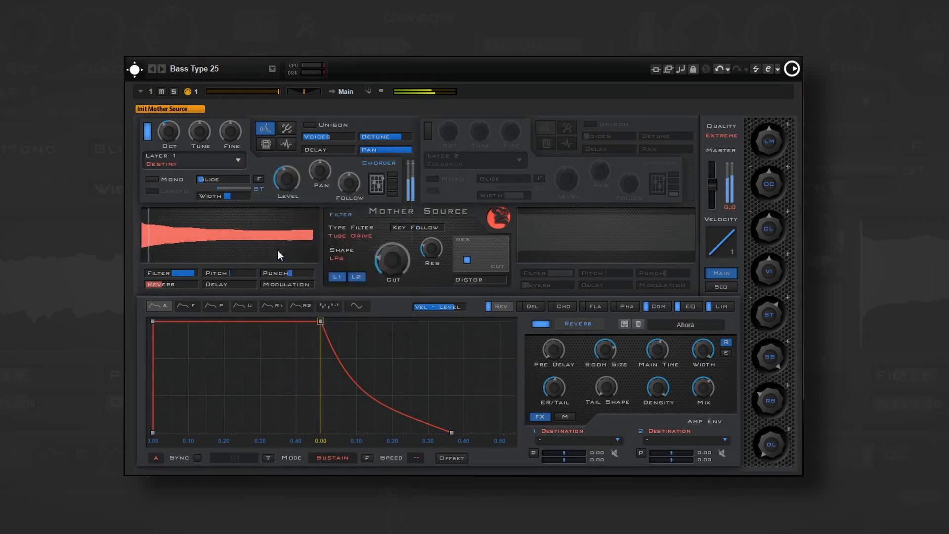
- Load a source from the Distorted category into Layer 1 of the bass patch
{"action": "left_click", "coordinate": [238, 159]}
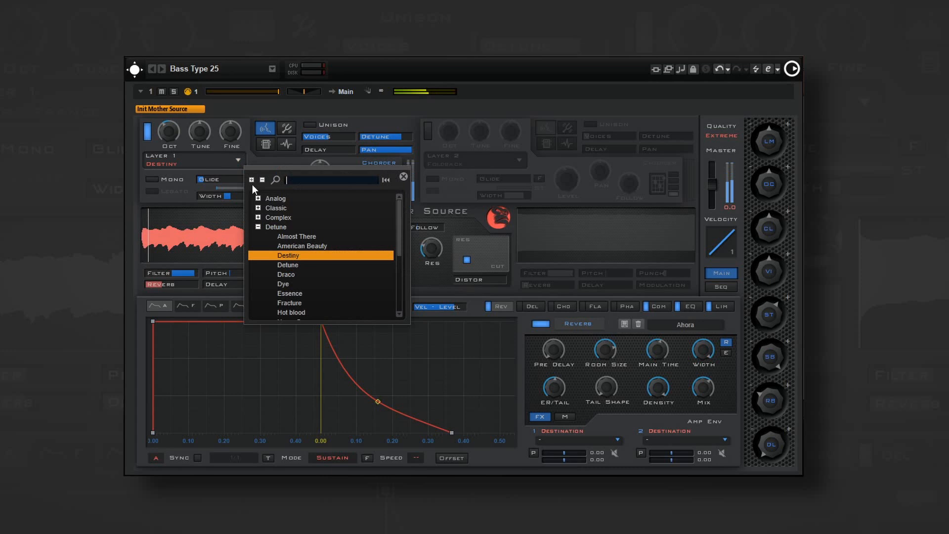
{"action": "left_click", "coordinate": [258, 227]}
{"action": "left_click", "coordinate": [259, 236]}
{"action": "left_click", "coordinate": [285, 276]}
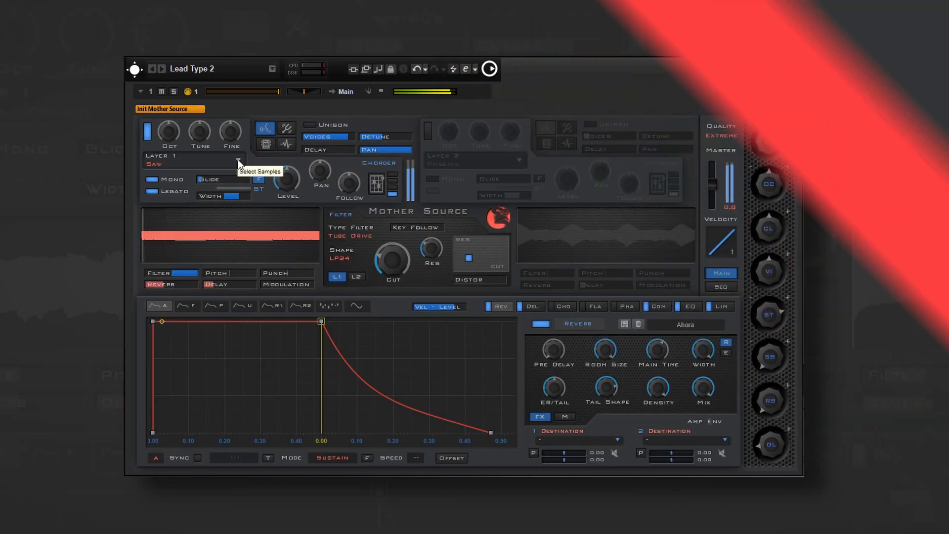
- Audition the Distorted sources Broken Engine and Electronic Circuit on Layer 1 of the Lead Type 2 patch
{"action": "left_click", "coordinate": [238, 159]}
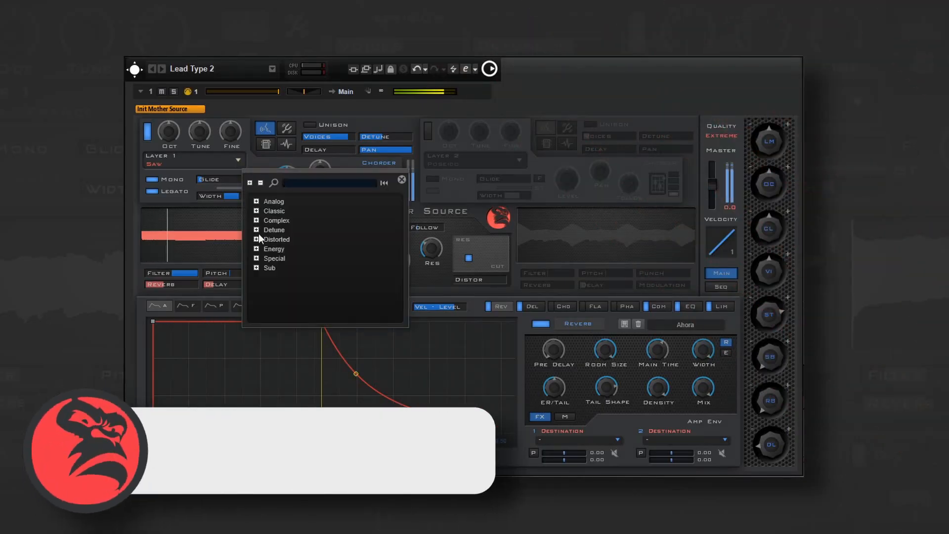
{"action": "left_click", "coordinate": [257, 239]}
{"action": "double_click", "coordinate": [280, 259]}
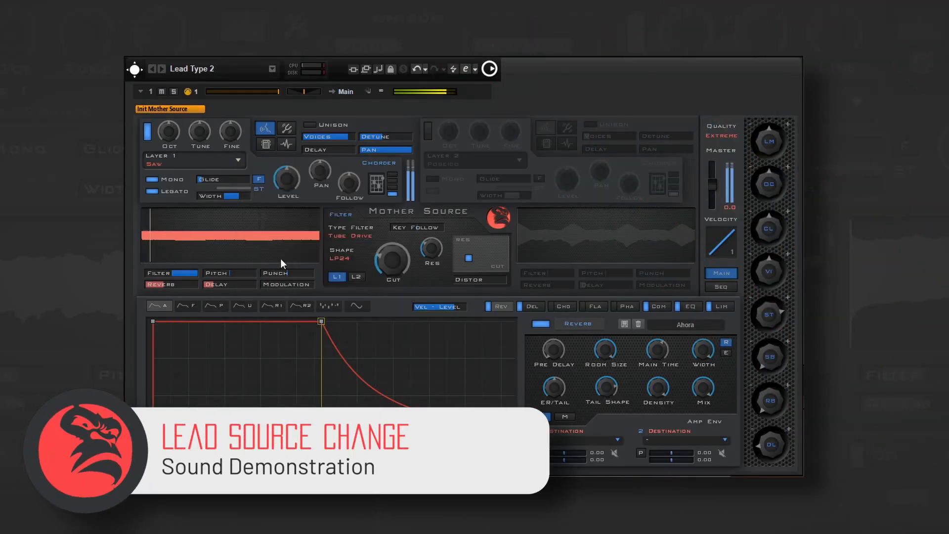
{"action": "left_click", "coordinate": [238, 160]}
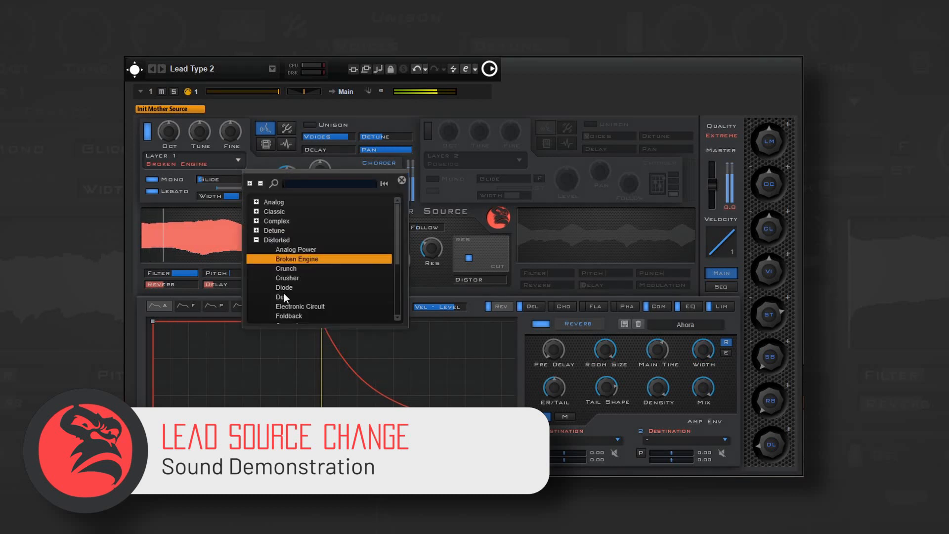
{"action": "double_click", "coordinate": [292, 307]}
- Change the Layer 1 source to Saw+Triangle from the Classic category
{"action": "left_click", "coordinate": [231, 163]}
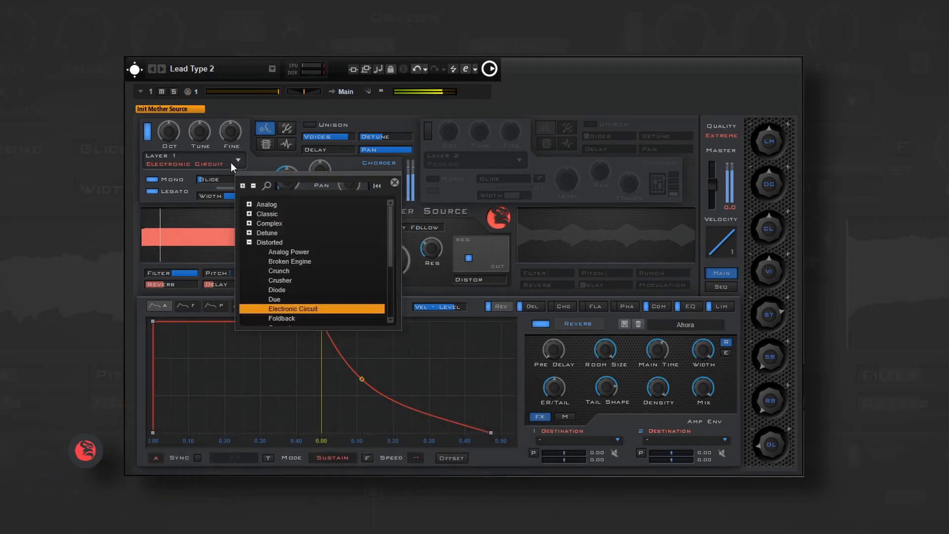
{"action": "left_click", "coordinate": [249, 214]}
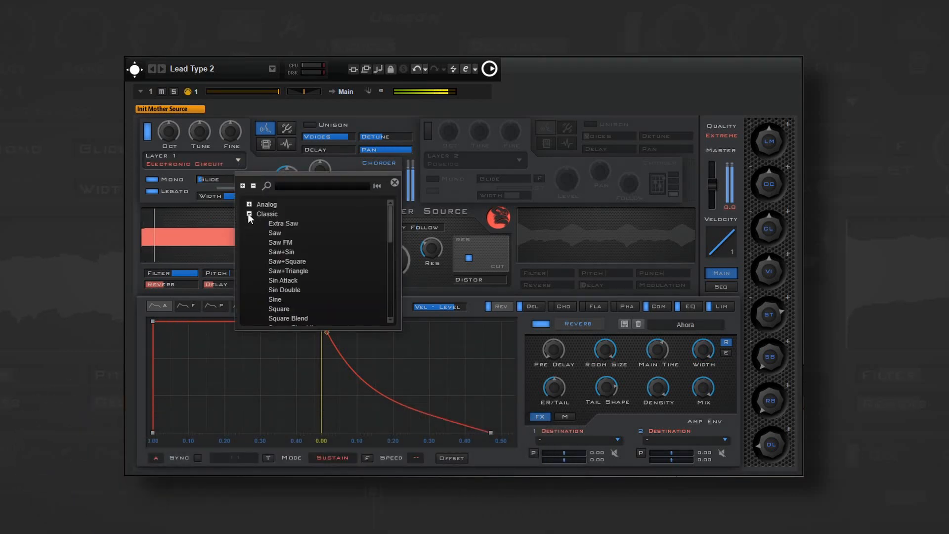
{"action": "double_click", "coordinate": [285, 269]}
- Change the Layer 1 source to Old Child from the Analog category
{"action": "left_click", "coordinate": [232, 163]}
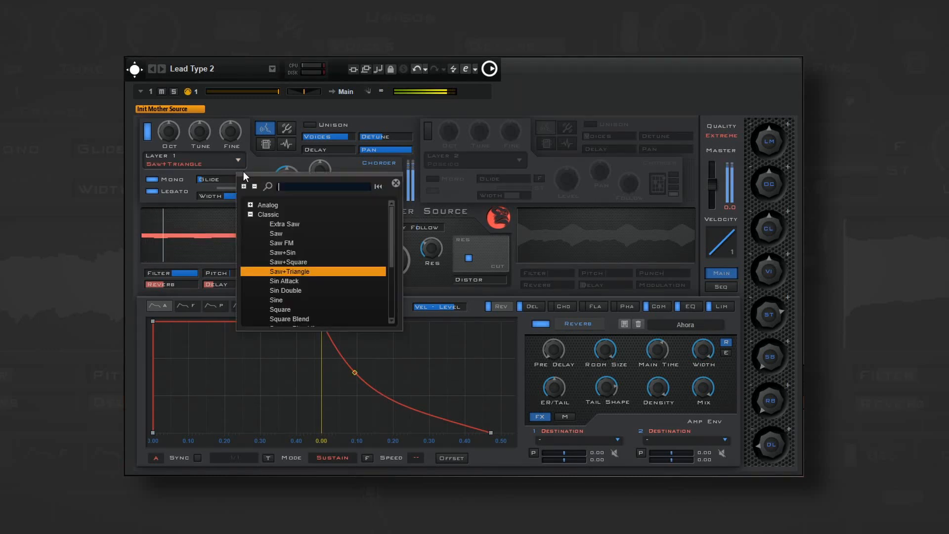
{"action": "left_click", "coordinate": [250, 205]}
{"action": "double_click", "coordinate": [288, 295]}
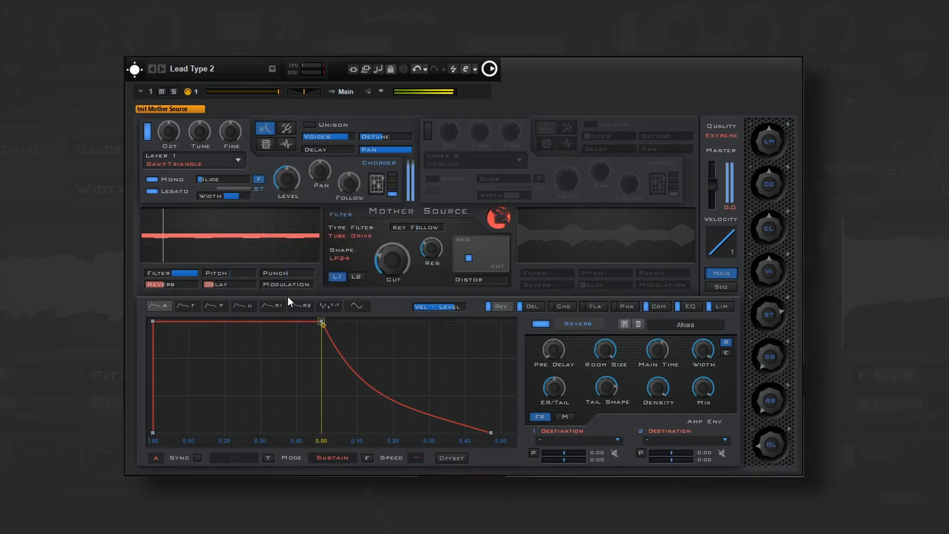
- Change the Layer 1 source to Desire from the Special category
{"action": "left_click", "coordinate": [230, 165]}
{"action": "scroll", "coordinate": [274, 245], "scroll_direction": "down", "scroll_amount": 4}
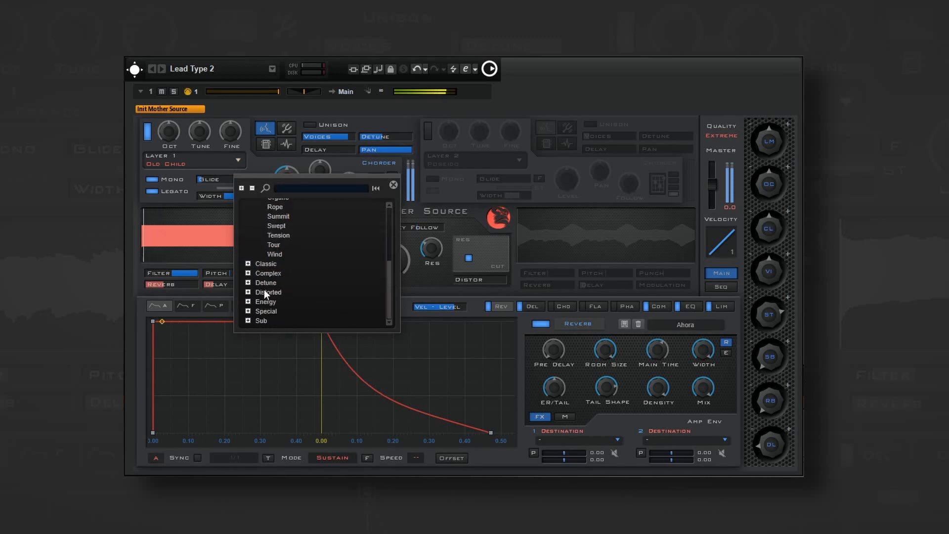
{"action": "left_click", "coordinate": [252, 311]}
{"action": "scroll", "coordinate": [257, 311], "scroll_direction": "down", "scroll_amount": 3}
{"action": "double_click", "coordinate": [277, 313]}
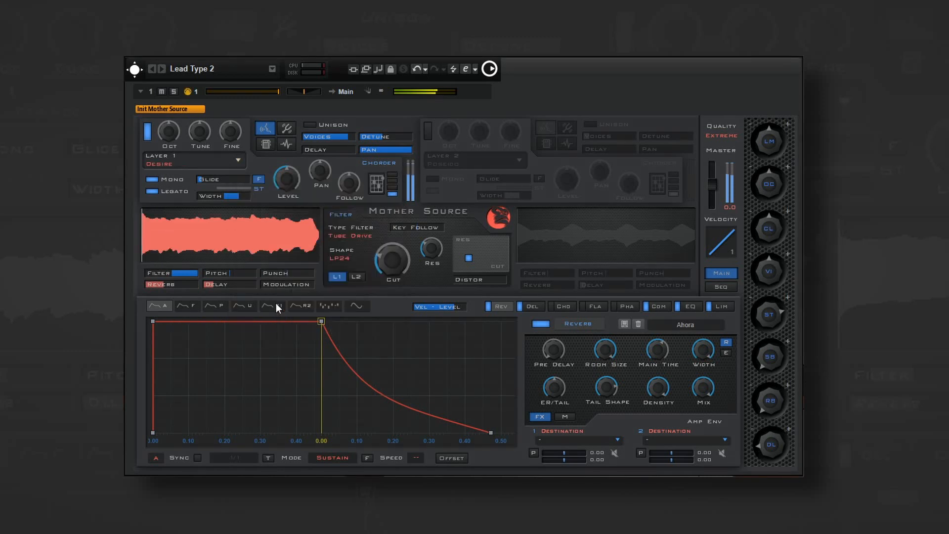
- Replace the lead patch's Layer 1 source with one from the Distorted category
{"action": "left_click", "coordinate": [238, 159]}
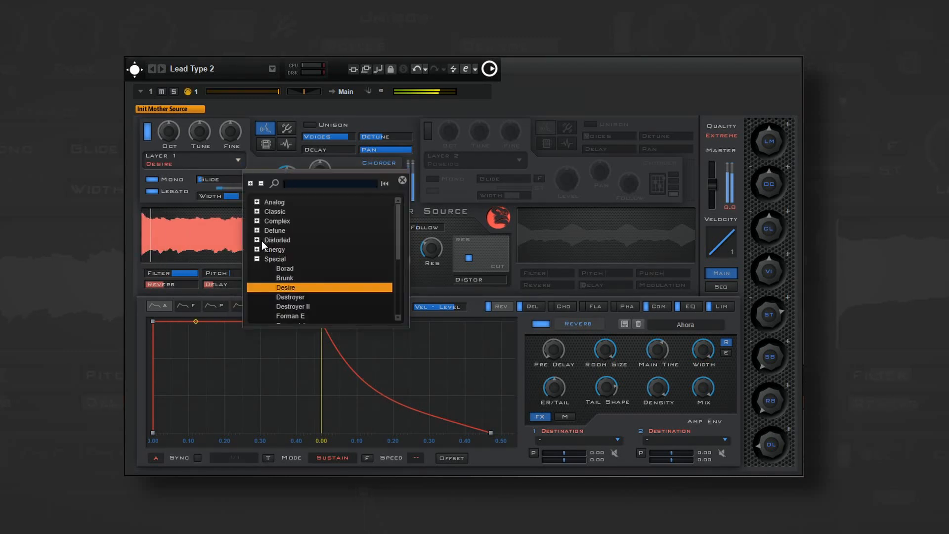
{"action": "left_click", "coordinate": [259, 242]}
{"action": "scroll", "coordinate": [272, 252], "scroll_direction": "down", "scroll_amount": 2}
{"action": "double_click", "coordinate": [296, 286]}
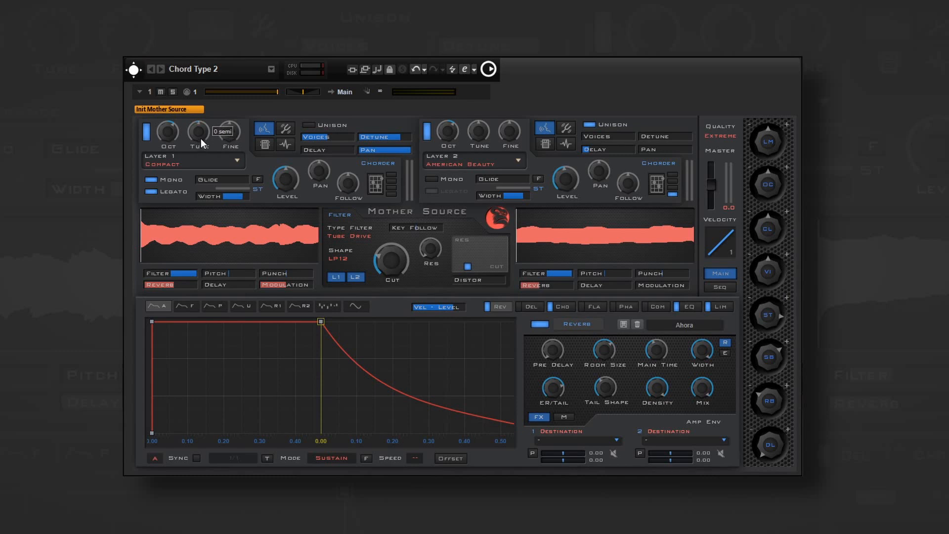
- View the source categories available for Layer 1 in the Chord Type 2 patch
{"action": "mouse_move", "coordinate": [236, 138]}
{"action": "left_click", "coordinate": [234, 159]}
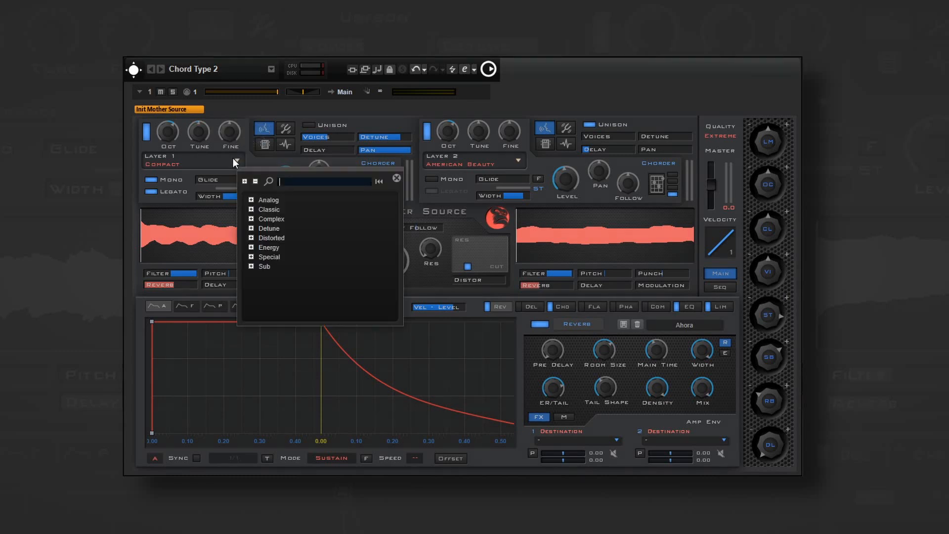
{"action": "left_click", "coordinate": [233, 159]}
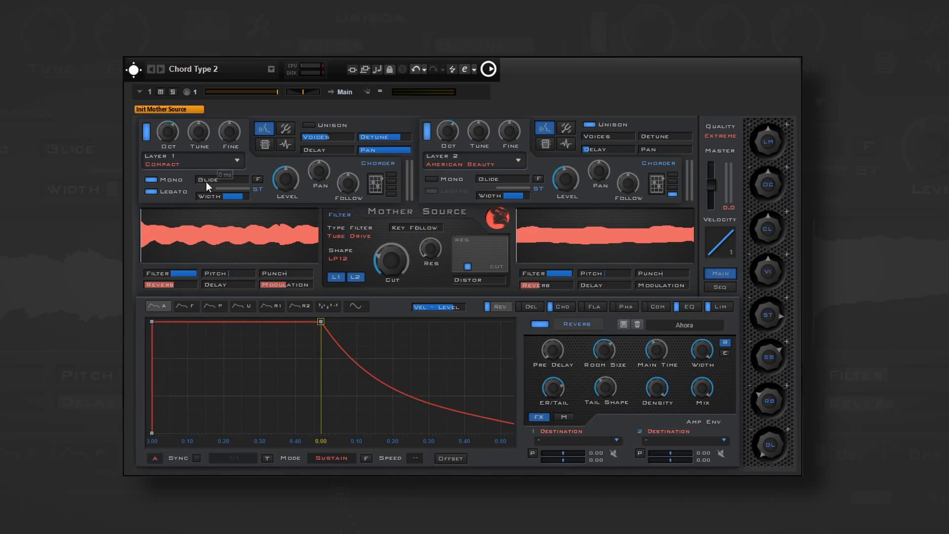
- Try out Layer 1's glide and its F option, and lower the layer's width
{"action": "mouse_move", "coordinate": [206, 182]}
{"action": "left_mouse_down"}
{"action": "mouse_move", "coordinate": [222, 181]}
{"action": "mouse_move", "coordinate": [197, 180]}
{"action": "left_mouse_up"}
{"action": "left_click", "coordinate": [255, 181]}
{"action": "left_click_drag", "start_coordinate": [243, 196], "coordinate": [293, 186]}
- Enable all four Chorder voices on Layer 1 and review their tune, fine, pan and volume settings
{"action": "left_click", "coordinate": [391, 194]}
{"action": "left_click", "coordinate": [391, 188]}
{"action": "left_click", "coordinate": [392, 182]}
{"action": "left_click", "coordinate": [375, 189]}
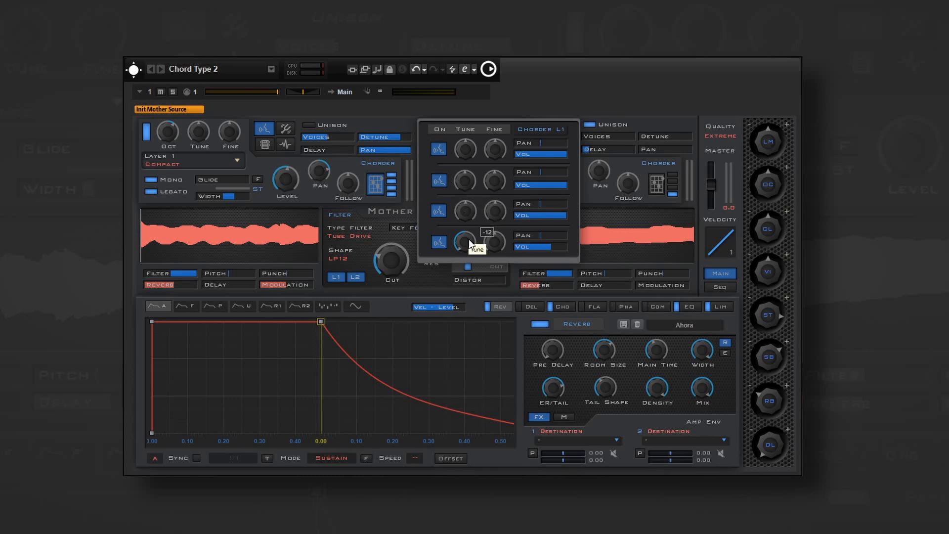
{"action": "left_click", "coordinate": [361, 203]}
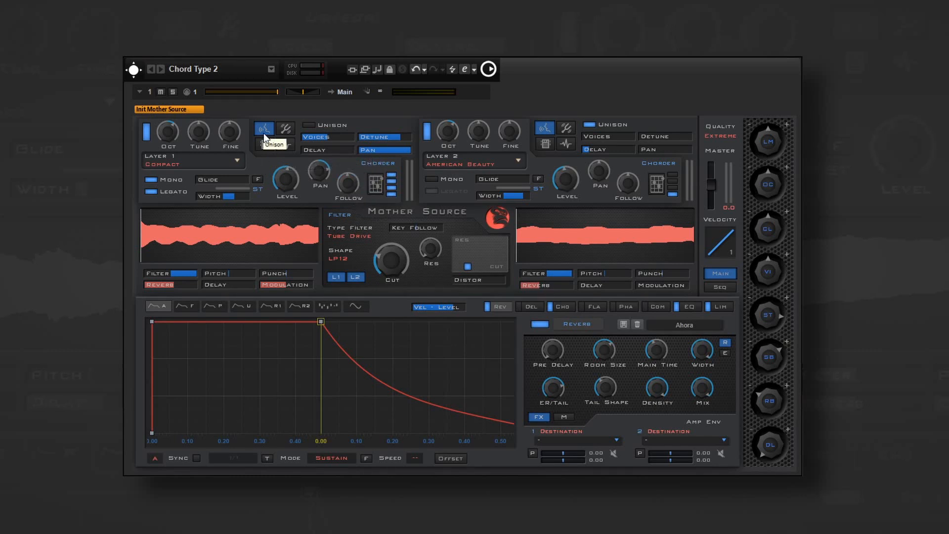
- Look through Layer 1's sound-shaping pages, including Crusher, and return to the Unison settings
{"action": "left_click", "coordinate": [284, 129]}
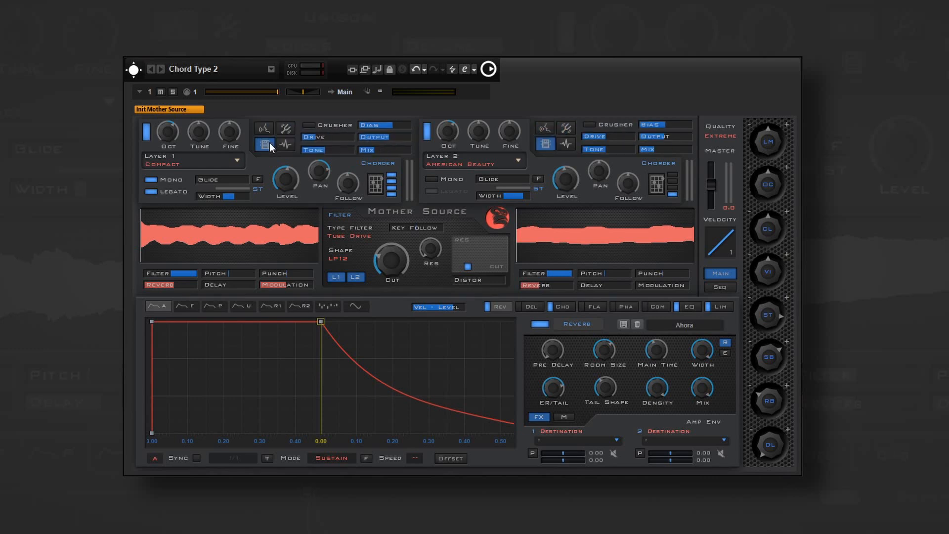
{"action": "left_click", "coordinate": [280, 144]}
{"action": "left_click", "coordinate": [266, 131]}
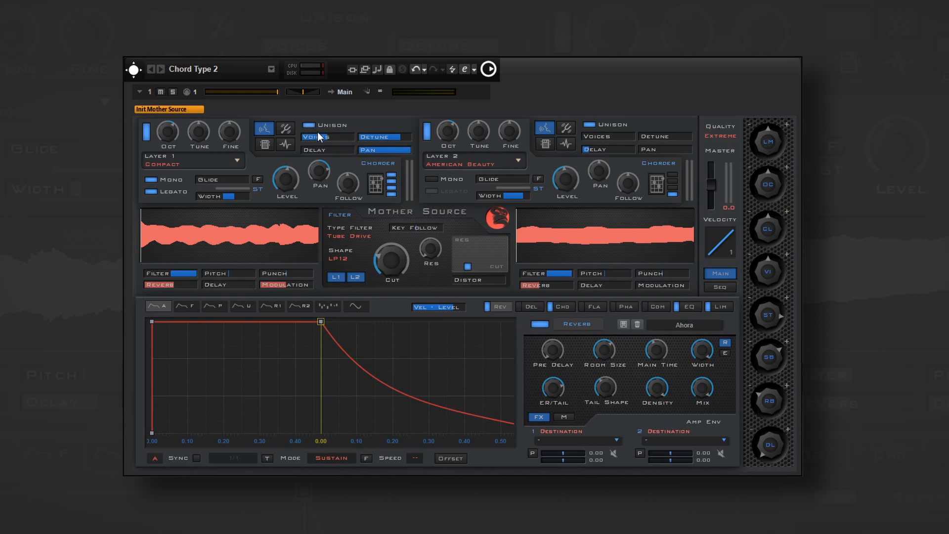
- Go through Layer 1's Unison and Vibrato controls, and check its Crusher and EQ pages
{"action": "left_click", "coordinate": [370, 140]}
{"action": "left_click", "coordinate": [287, 129]}
{"action": "left_click_drag", "start_coordinate": [308, 137], "coordinate": [383, 149]}
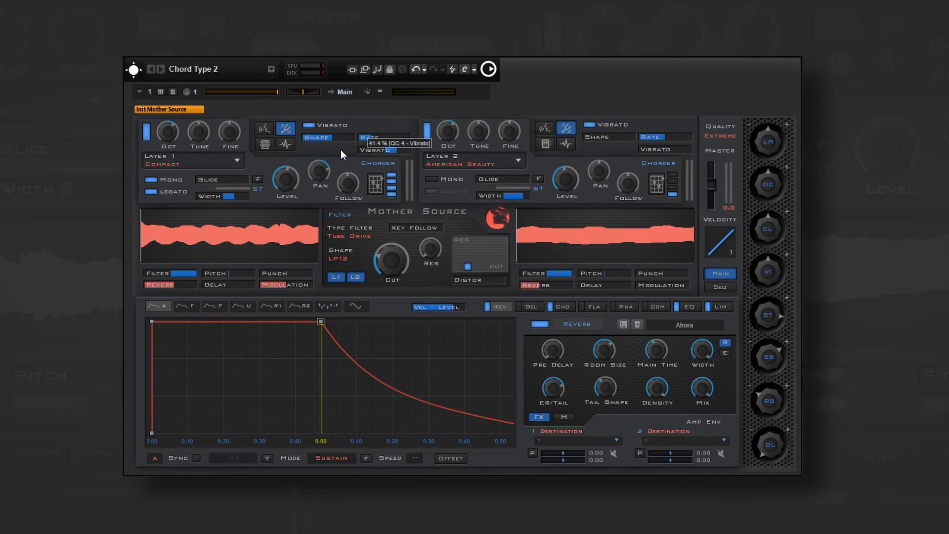
{"action": "left_click", "coordinate": [271, 144]}
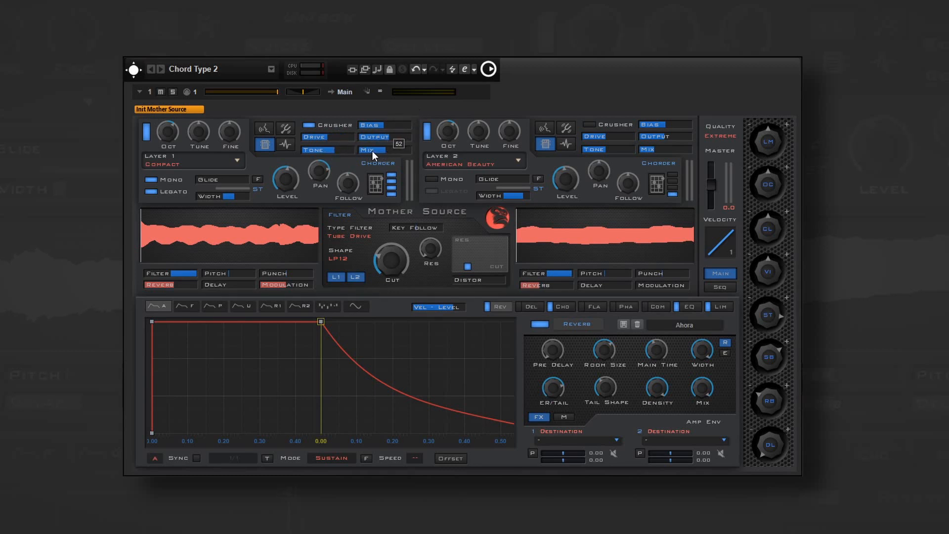
{"action": "left_click", "coordinate": [286, 144]}
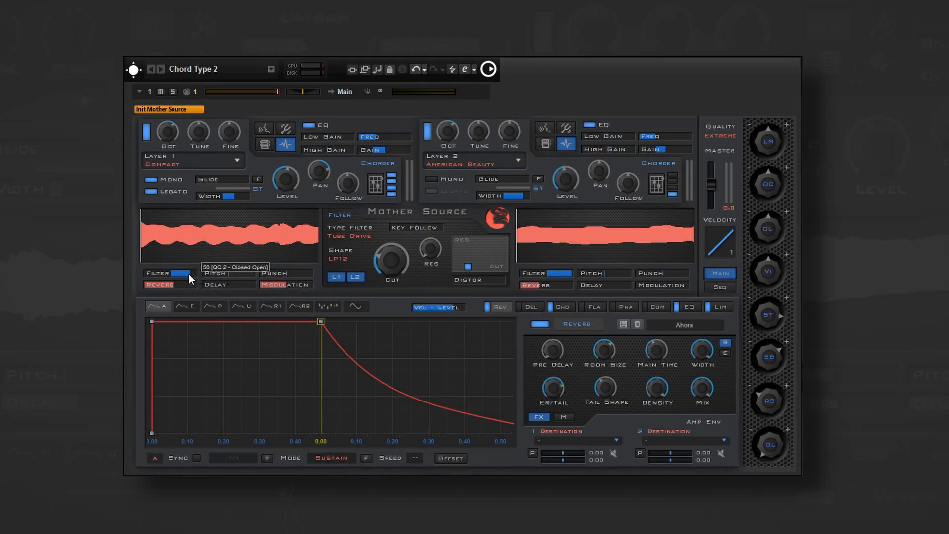
- Raise Layer 1's Pitch amount and try its Punch, Reverb, Delay and Modulation controls
{"action": "left_click_drag", "start_coordinate": [219, 274], "coordinate": [277, 273]}
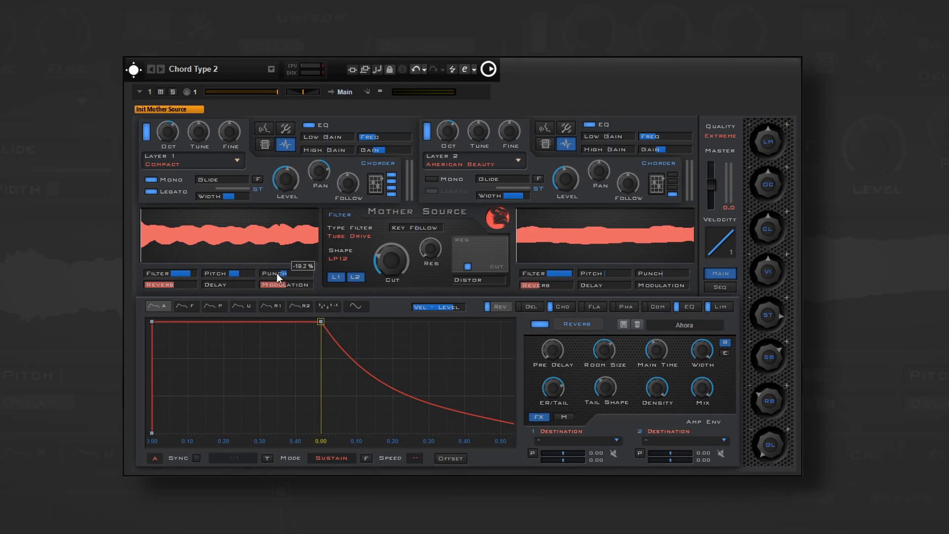
{"action": "left_click_drag", "start_coordinate": [165, 284], "coordinate": [221, 285]}
{"action": "left_click_drag", "start_coordinate": [285, 286], "coordinate": [308, 293]}
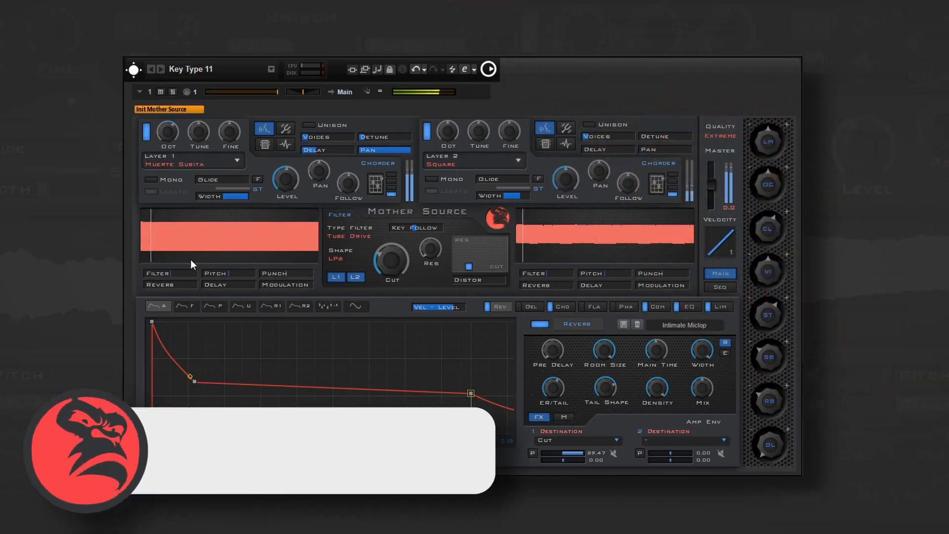
- In the Key Type 11 patch, raise Layer 1's Filter and Pitch amounts, with Reverb at -3.4 dB and Modulation at about -7.8 dB
{"action": "left_click_drag", "start_coordinate": [178, 271], "coordinate": [243, 275]}
{"action": "left_click_drag", "start_coordinate": [155, 285], "coordinate": [177, 286]}
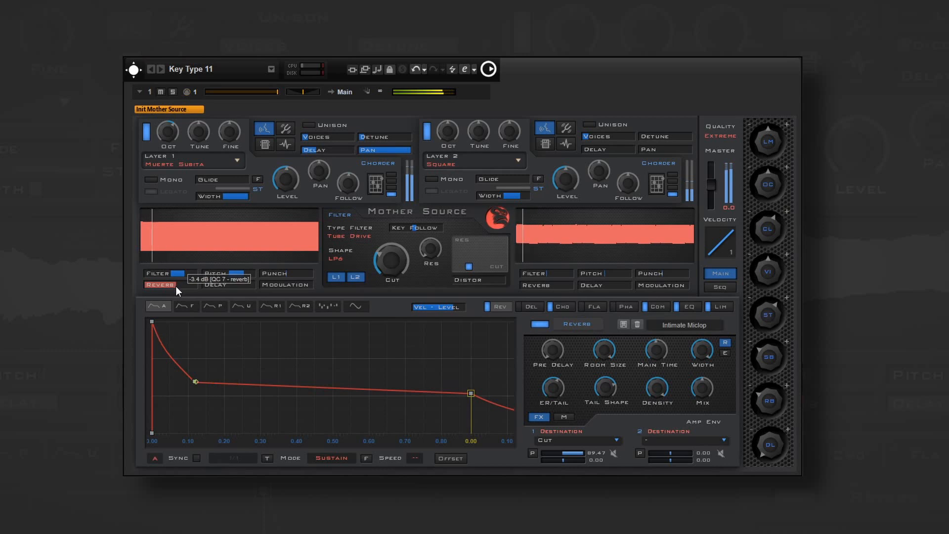
{"action": "left_click_drag", "start_coordinate": [261, 285], "coordinate": [283, 287]}
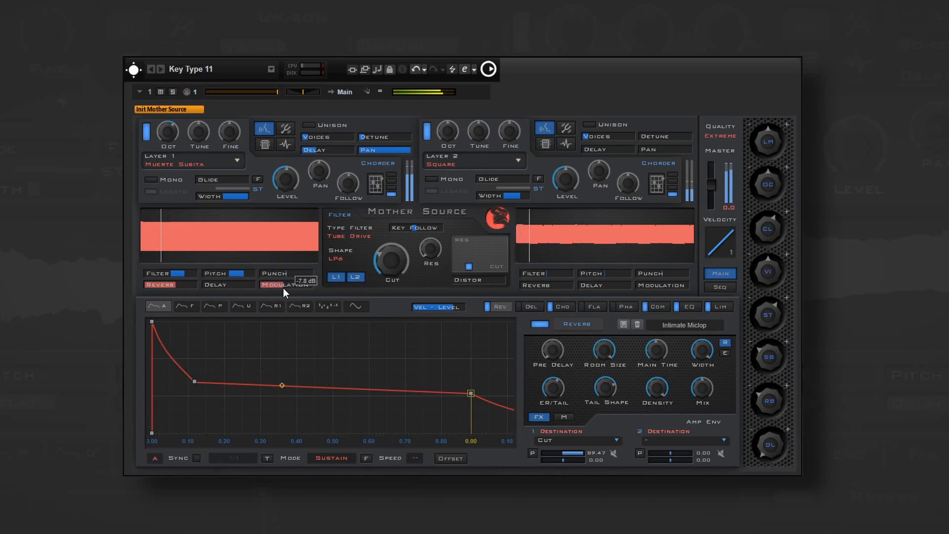
- Raise Layer 2's Filter amount, set its Punch to about 71.7 %, and increase its Delay and Modulation
{"action": "left_click_drag", "start_coordinate": [543, 275], "coordinate": [565, 276]}
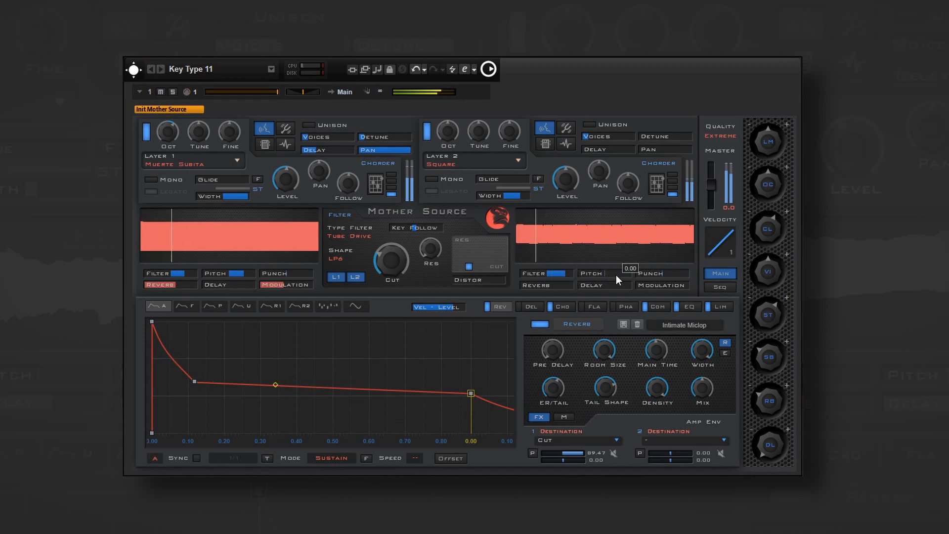
{"action": "left_click_drag", "start_coordinate": [642, 274], "coordinate": [681, 280]}
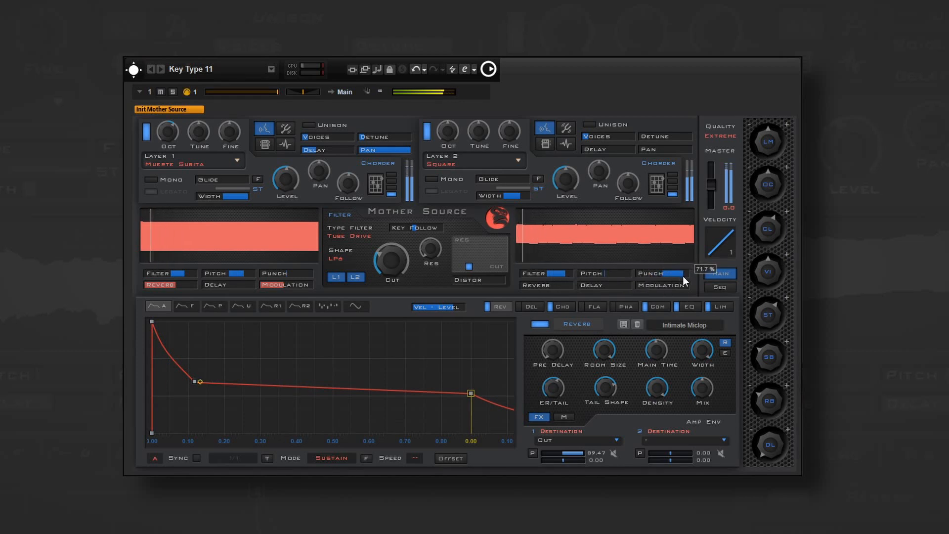
{"action": "left_click_drag", "start_coordinate": [582, 286], "coordinate": [668, 292]}
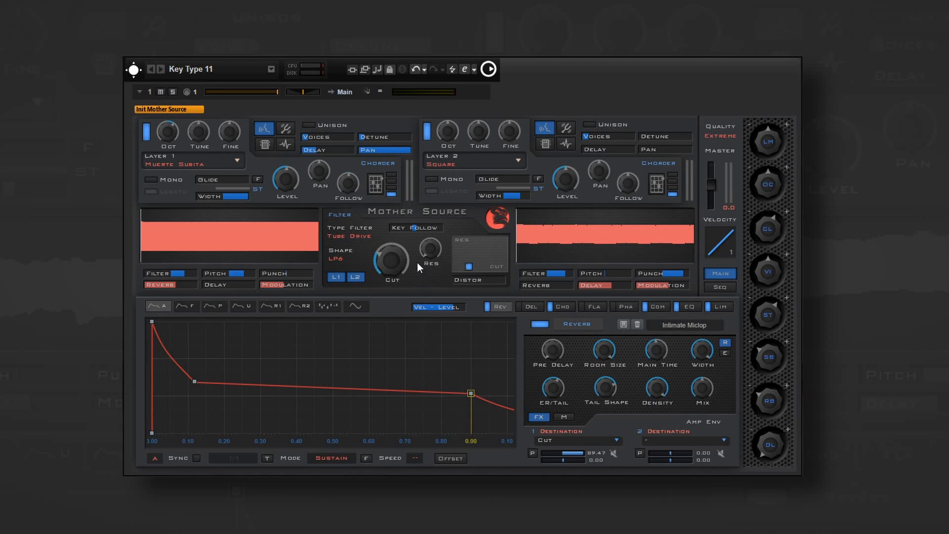
- Change the filter type to Rate Red KF and view the available filter shapes, keeping LP6
{"action": "left_click", "coordinate": [360, 235]}
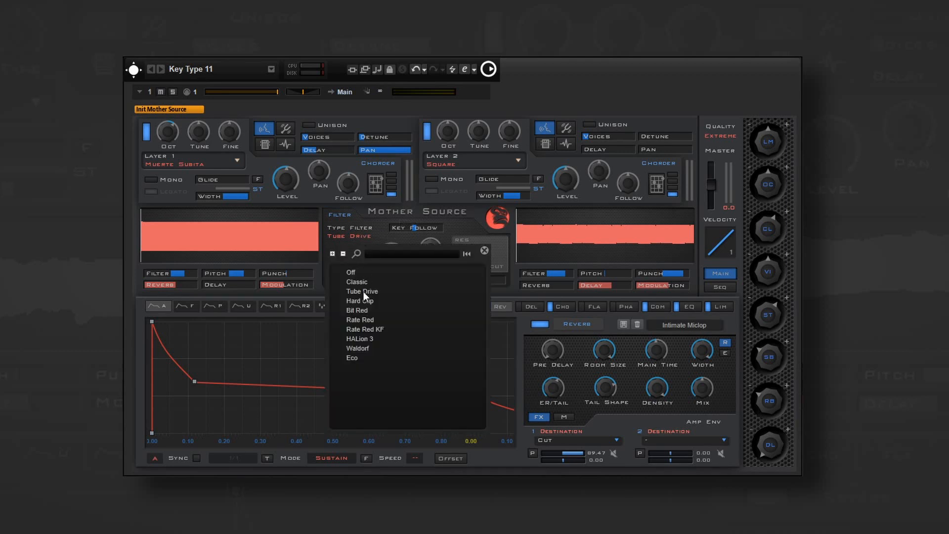
{"action": "left_click", "coordinate": [372, 329]}
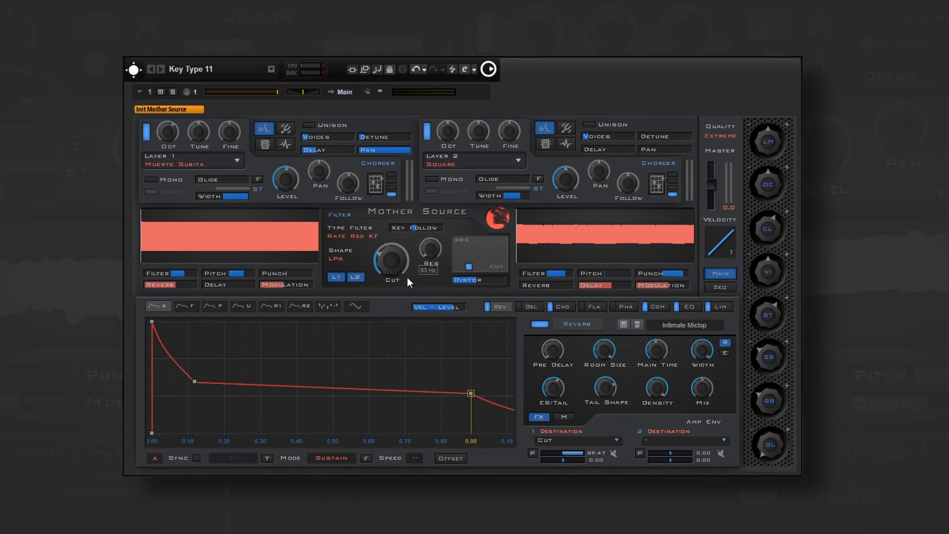
{"action": "left_click", "coordinate": [340, 257]}
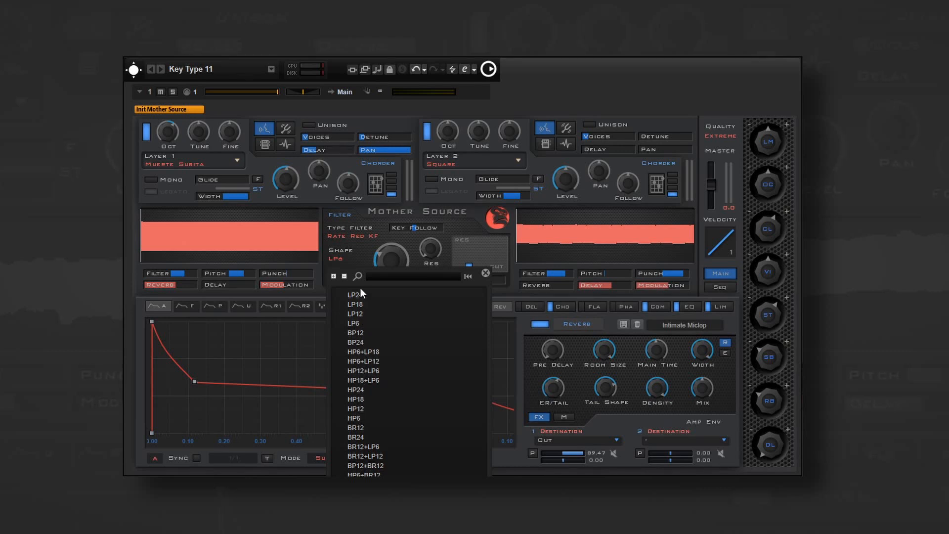
{"action": "left_click", "coordinate": [361, 257]}
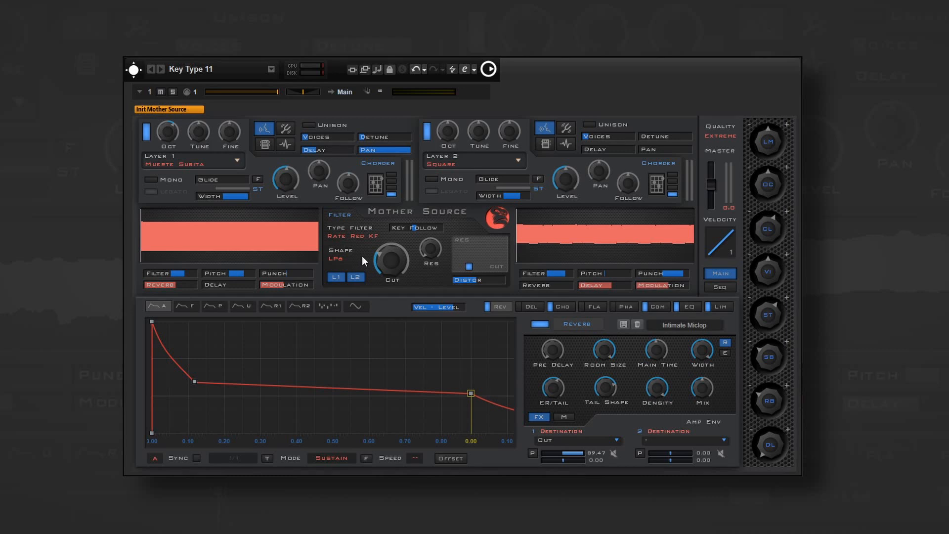
- Try out the filter's cutoff and resonance controls, the combined Res/Cut pad and the Key Follow amount
{"action": "left_click_drag", "start_coordinate": [388, 259], "coordinate": [436, 224]}
{"action": "mouse_move", "coordinate": [483, 258]}
{"action": "left_mouse_down"}
{"action": "mouse_move", "coordinate": [467, 256]}
{"action": "mouse_move", "coordinate": [478, 260]}
{"action": "left_mouse_up"}
{"action": "mouse_move", "coordinate": [425, 227]}
{"action": "left_mouse_down"}
{"action": "mouse_move", "coordinate": [435, 228]}
{"action": "mouse_move", "coordinate": [408, 229]}
{"action": "left_mouse_up"}
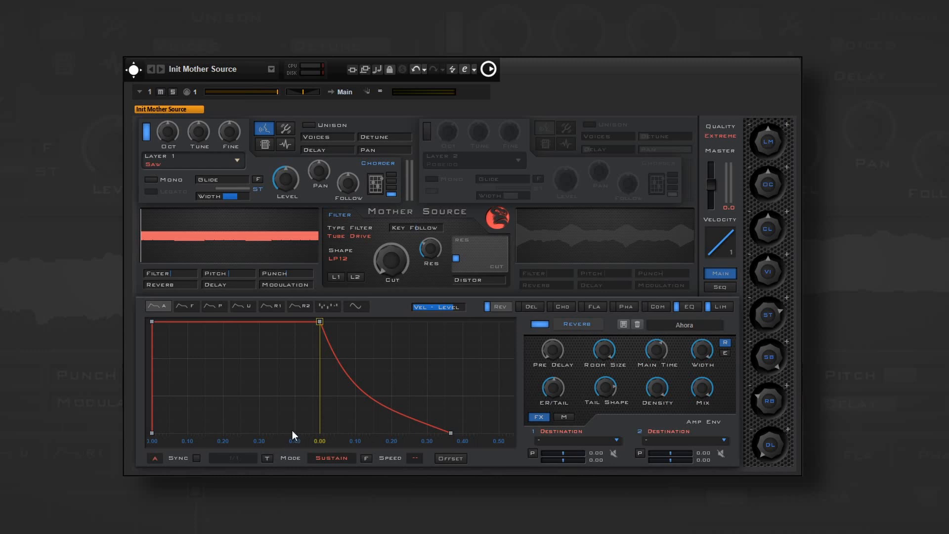
- In the Init Mother Source patch, lower the amp envelope's sustain point to about half level and try the decay curve
{"action": "left_click_drag", "start_coordinate": [318, 321], "coordinate": [307, 370]}
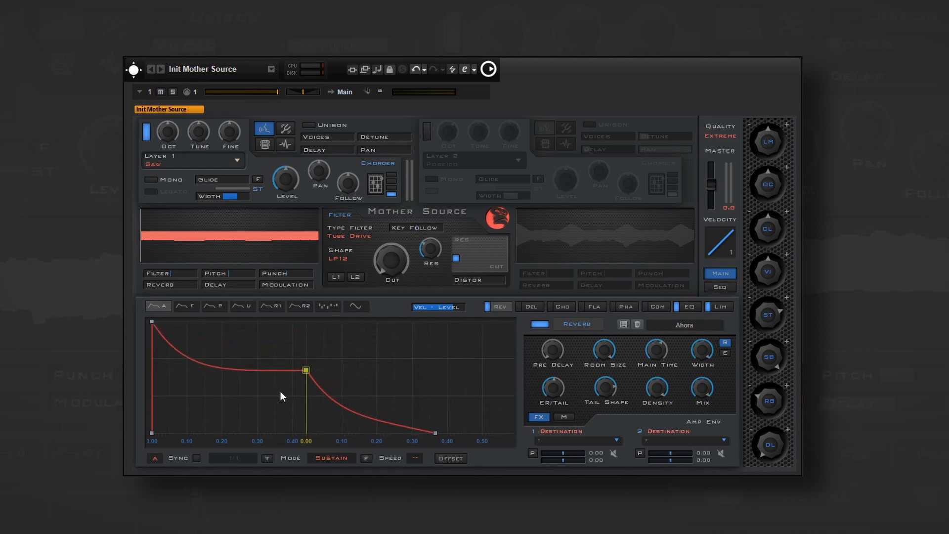
{"action": "mouse_move", "coordinate": [236, 371]}
{"action": "left_mouse_down"}
{"action": "mouse_move", "coordinate": [237, 340]}
{"action": "mouse_move", "coordinate": [233, 373]}
{"action": "left_mouse_up"}
- Add two extra points between the start and the sustain point of the amp envelope, and delete both again
{"action": "double_click", "coordinate": [229, 389]}
{"action": "double_click", "coordinate": [253, 366]}
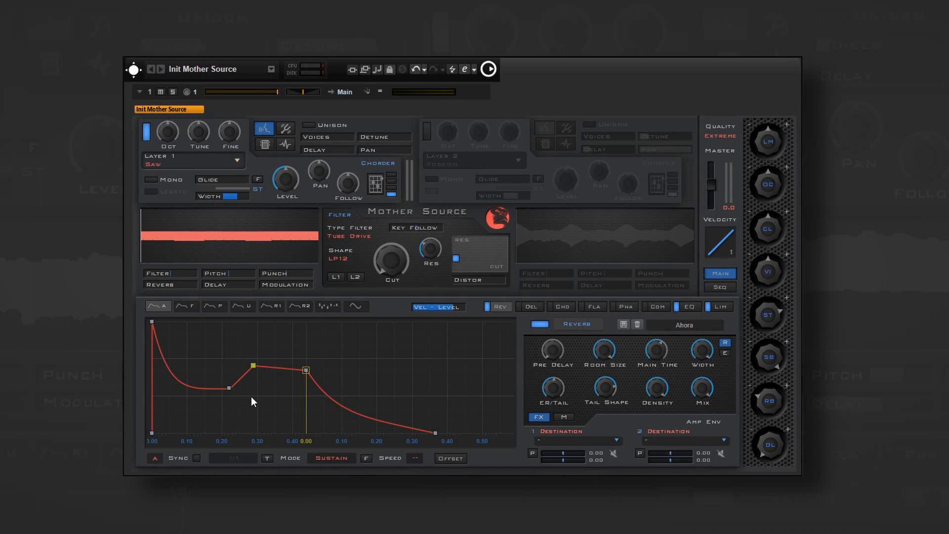
{"action": "double_click", "coordinate": [230, 389]}
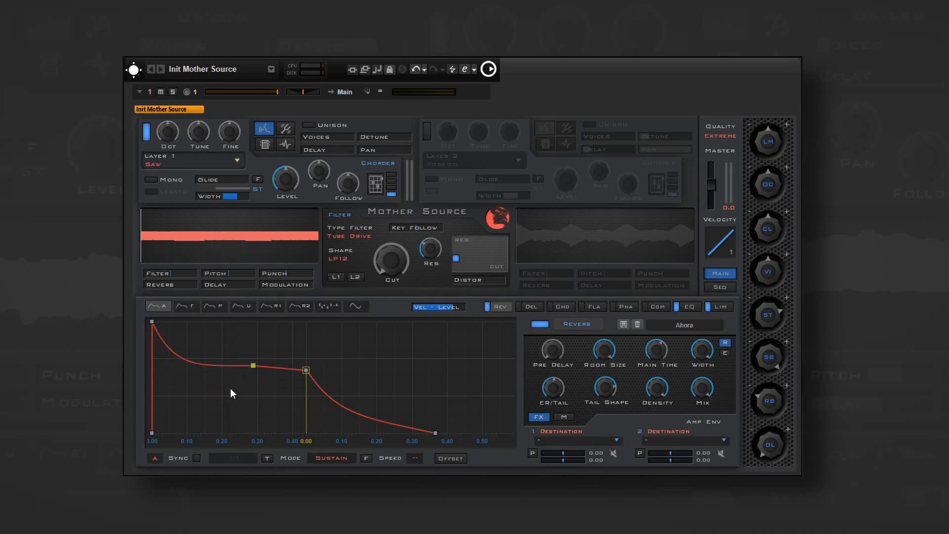
{"action": "double_click", "coordinate": [253, 367]}
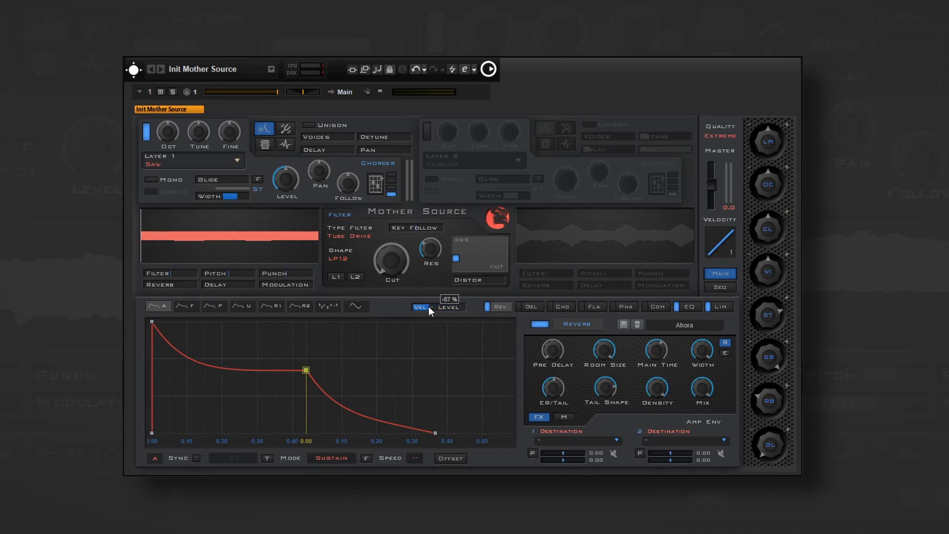
- Adjust the amp envelope's Vel-Level amount and fit the whole envelope curve to the display
{"action": "left_click_drag", "start_coordinate": [428, 307], "coordinate": [436, 307]}
{"action": "left_click", "coordinate": [161, 457]}
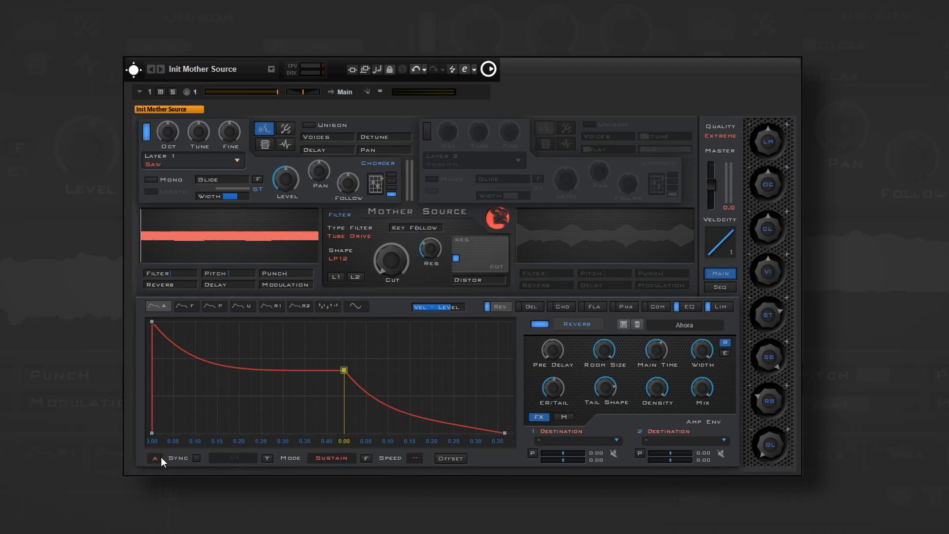
- Turn on tempo sync for the amp envelope with the 1/1 note value, and view the mode choices, keeping Sustain
{"action": "left_click", "coordinate": [196, 458]}
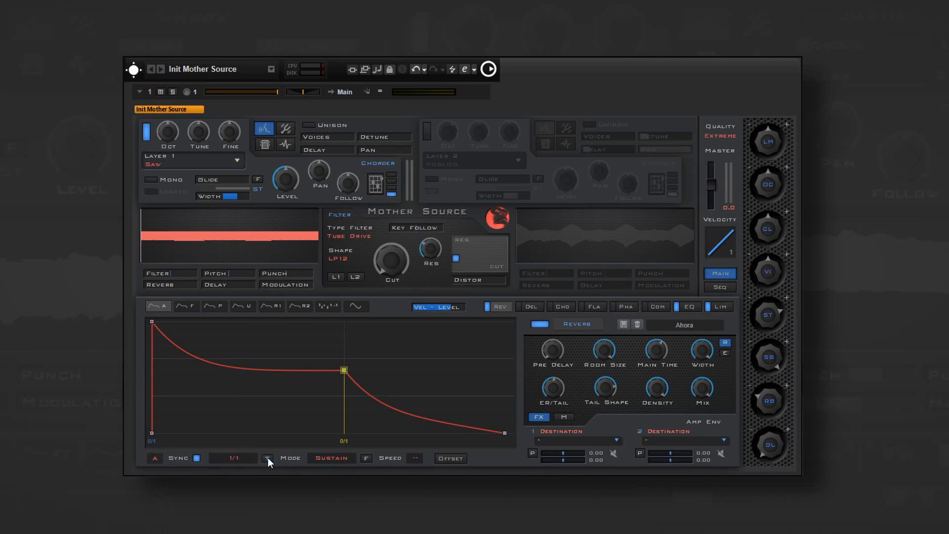
{"action": "left_click", "coordinate": [320, 458]}
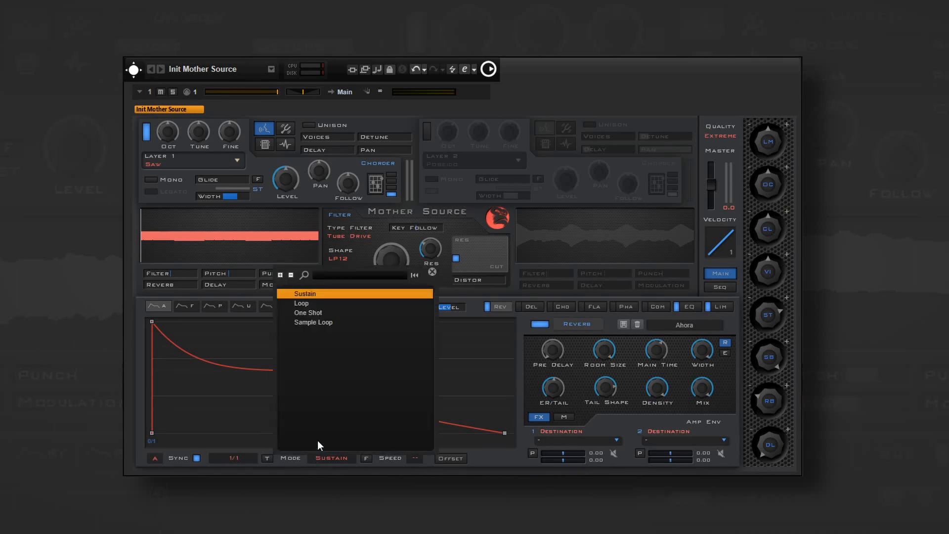
{"action": "left_click", "coordinate": [295, 458]}
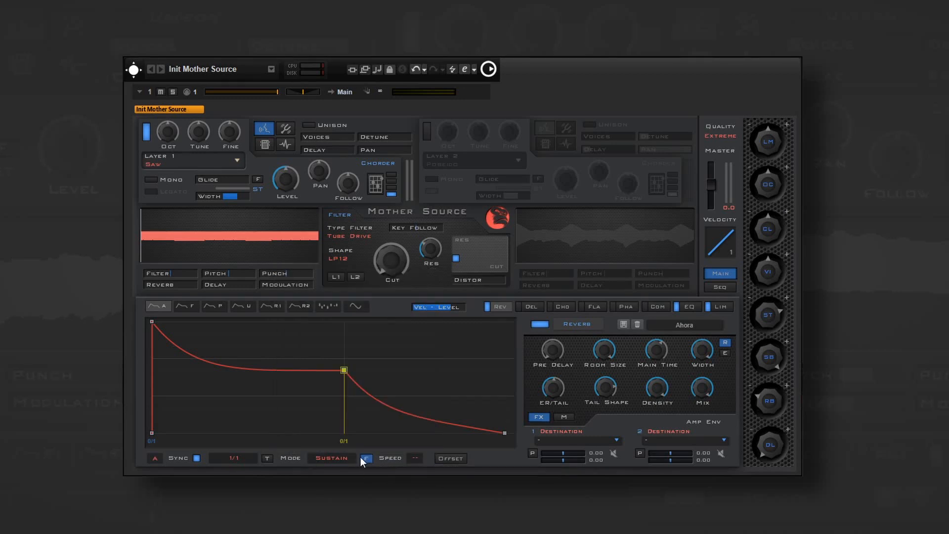
- With the F option on, add three points before the sustain point to form a dip, a peak and a second dip
{"action": "double_click", "coordinate": [242, 399]}
{"action": "double_click", "coordinate": [297, 356]}
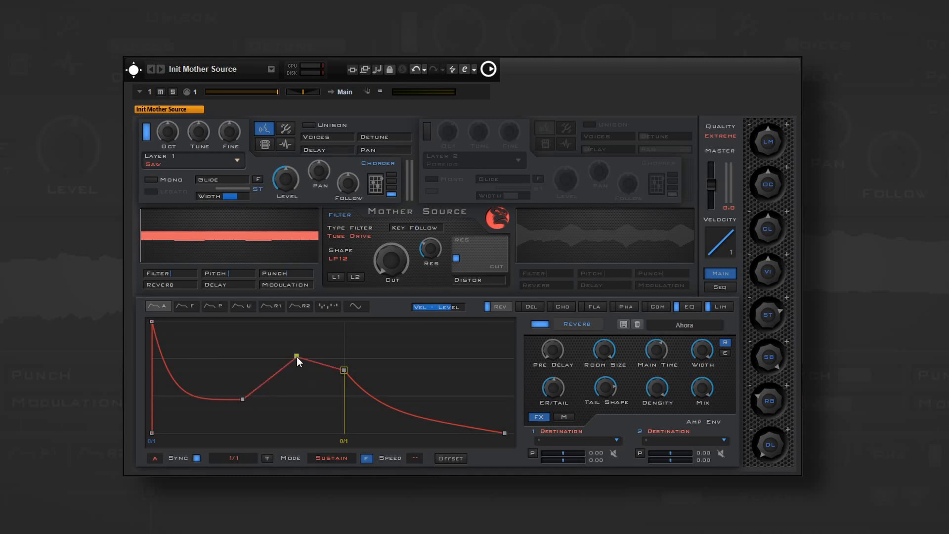
{"action": "double_click", "coordinate": [314, 406]}
{"action": "mouse_move", "coordinate": [313, 406]}
{"action": "left_mouse_down"}
{"action": "mouse_move", "coordinate": [297, 402]}
{"action": "mouse_move", "coordinate": [318, 398]}
{"action": "left_mouse_up"}
- Set the amp envelope's speed to x2 and slightly adjust its peak point
{"action": "left_click", "coordinate": [416, 459]}
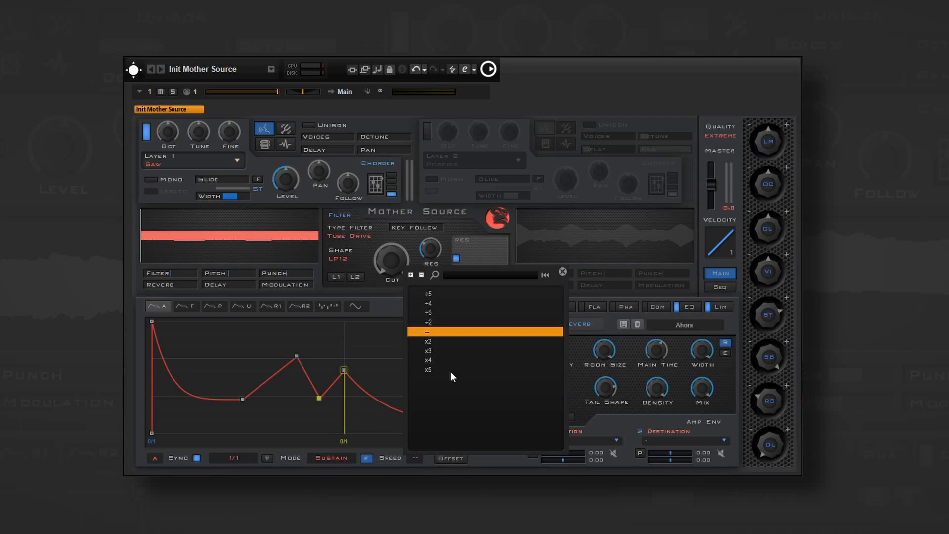
{"action": "left_click", "coordinate": [441, 342]}
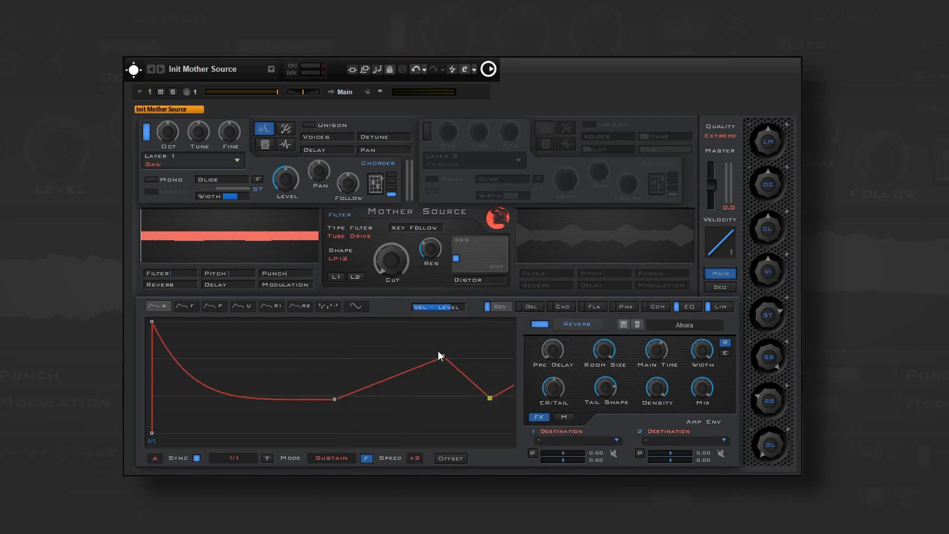
{"action": "left_click_drag", "start_coordinate": [438, 351], "coordinate": [442, 351]}
- Open the amp envelope offset settings and go over Layer 1's Attack, Delay, Sustain and Release controls
{"action": "left_click", "coordinate": [454, 455]}
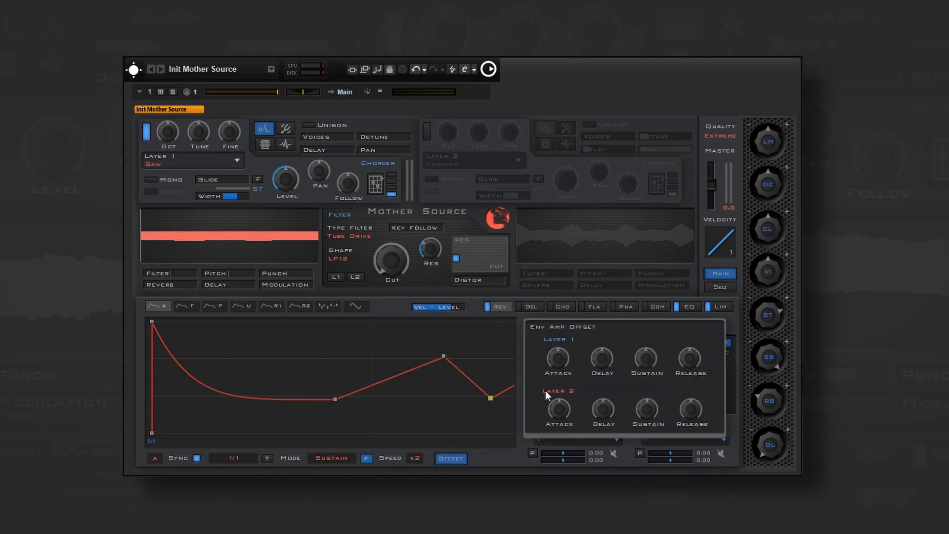
{"action": "left_click_drag", "start_coordinate": [559, 364], "coordinate": [674, 376]}
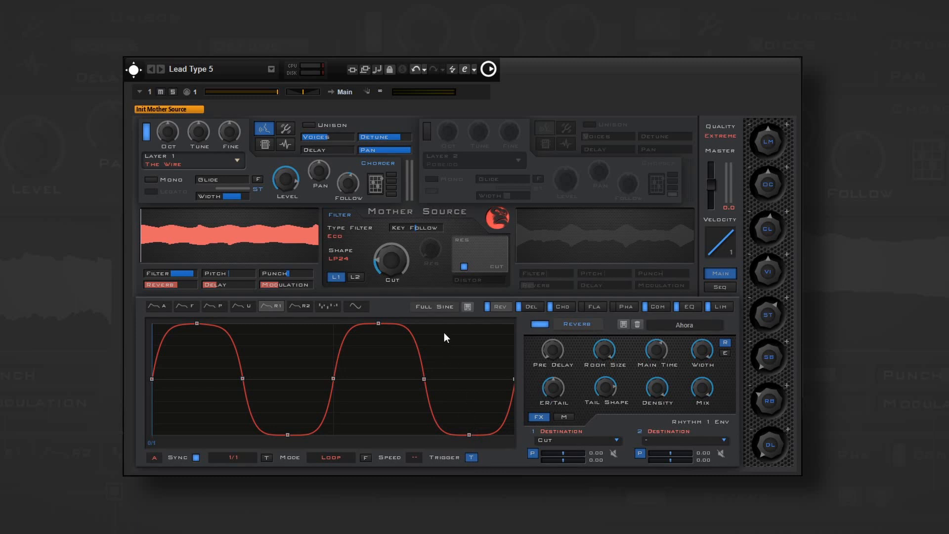
- In the Lead Type 5 patch, load the Mix 1 rhythm shape into the Rhythm 1 envelope
{"action": "left_click", "coordinate": [439, 307]}
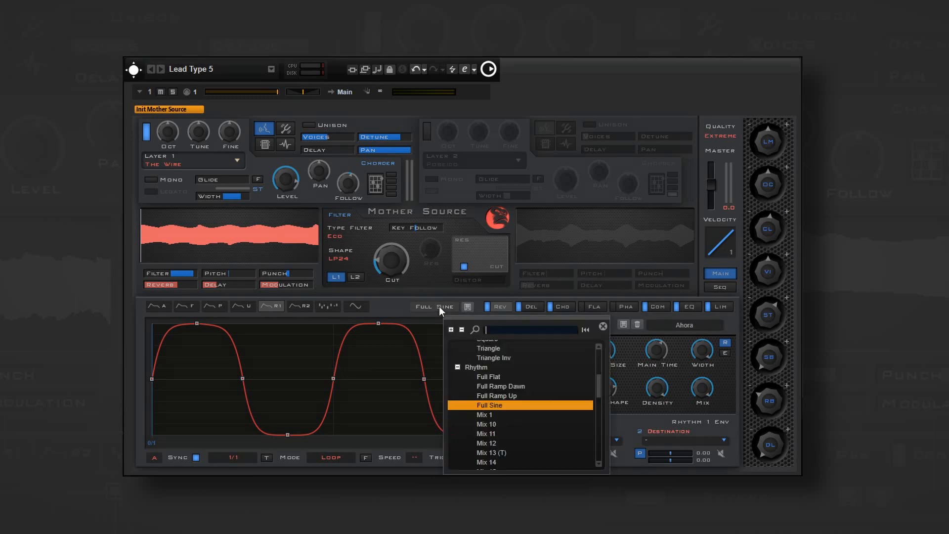
{"action": "double_click", "coordinate": [494, 415]}
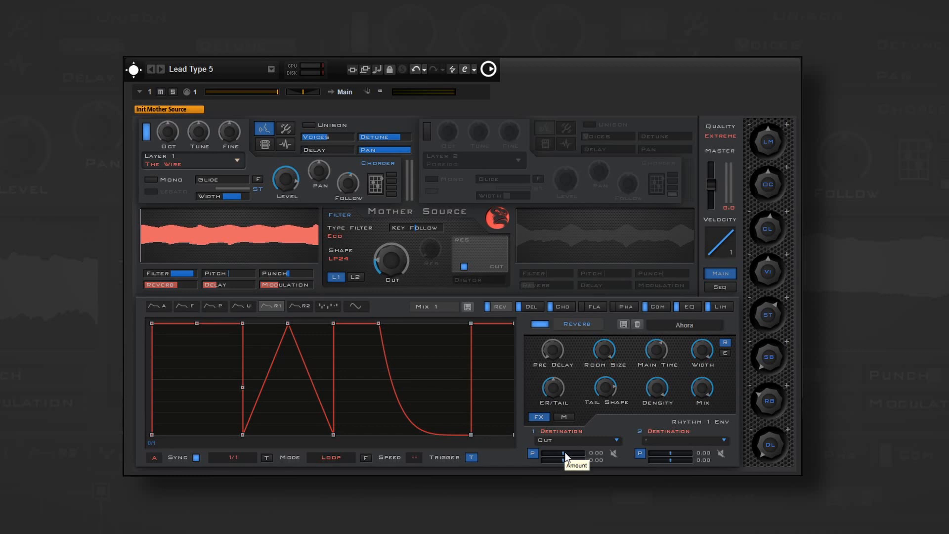
- Set the Rhythm 1 envelope's modulation amount on Cut to 52.63, and try its P and bypass switches
{"action": "left_click_drag", "start_coordinate": [565, 453], "coordinate": [569, 454]}
{"action": "left_click", "coordinate": [532, 456]}
{"action": "left_click", "coordinate": [533, 456]}
{"action": "left_click", "coordinate": [532, 456]}
{"action": "left_click", "coordinate": [533, 456]}
{"action": "left_click", "coordinate": [613, 454]}
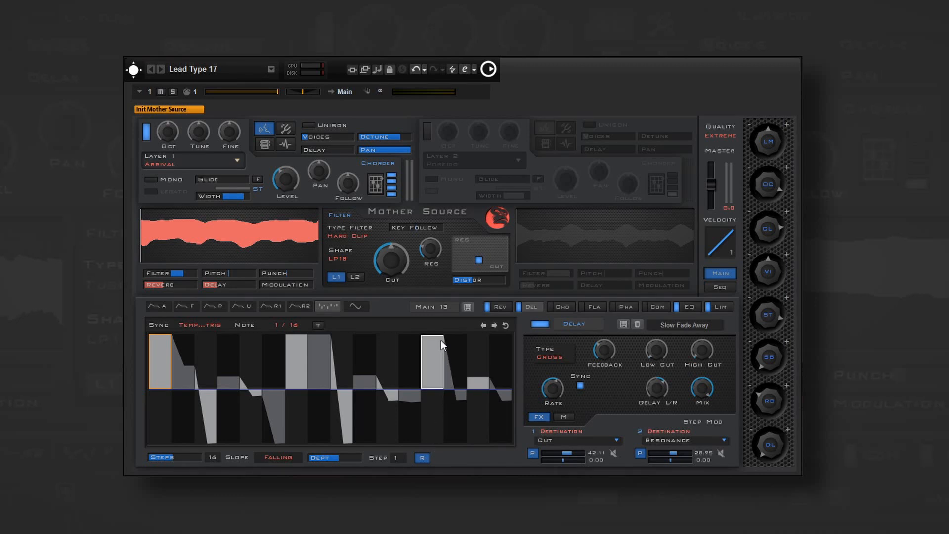
- Look over the step modulator's preset and slope options, and raise its depth slightly
{"action": "left_click", "coordinate": [437, 307]}
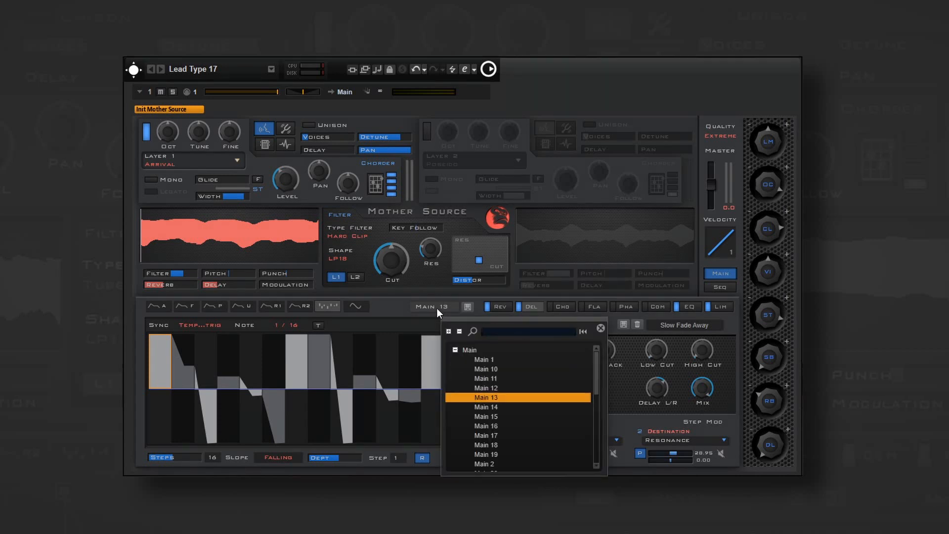
{"action": "left_click", "coordinate": [437, 307]}
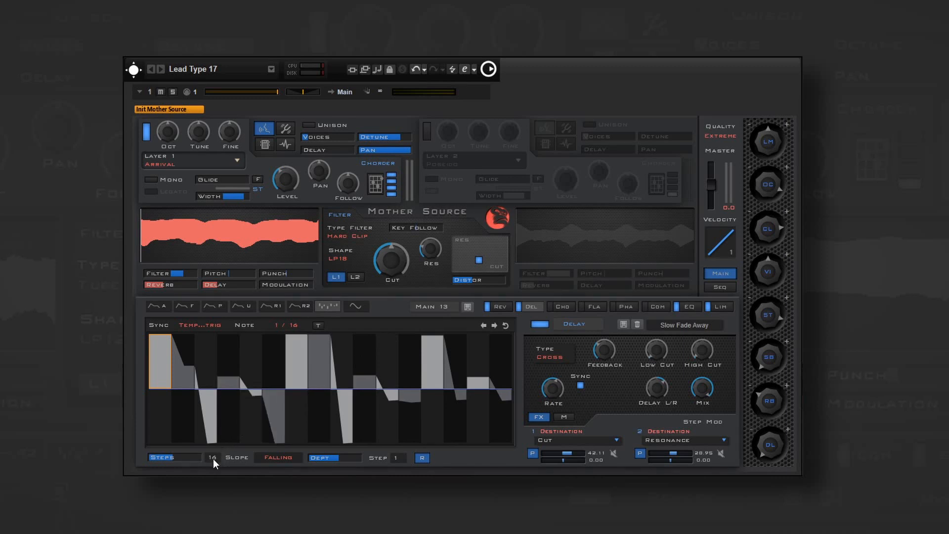
{"action": "left_click", "coordinate": [298, 458]}
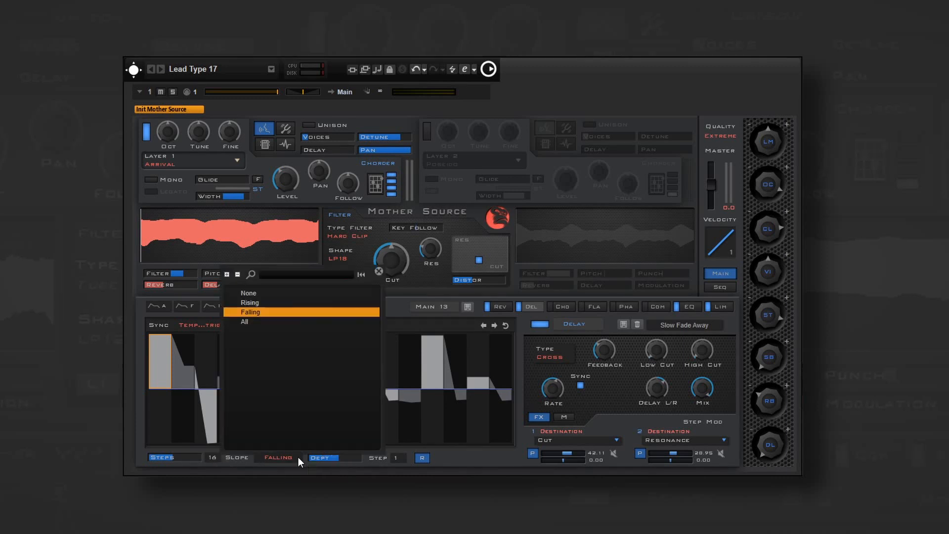
{"action": "left_click", "coordinate": [298, 457]}
{"action": "mouse_move", "coordinate": [339, 458]}
{"action": "left_mouse_down"}
{"action": "mouse_move", "coordinate": [349, 459]}
{"action": "mouse_move", "coordinate": [322, 459]}
{"action": "mouse_move", "coordinate": [345, 460]}
{"action": "left_mouse_up"}
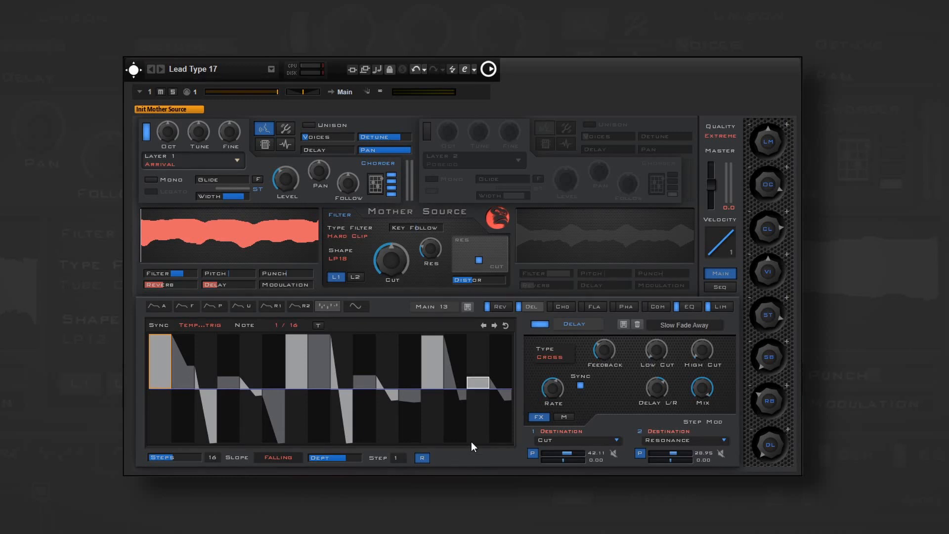
- Shift the step modulator pattern one step later and back, and try its remaining pattern transformation twice
{"action": "left_click", "coordinate": [494, 325]}
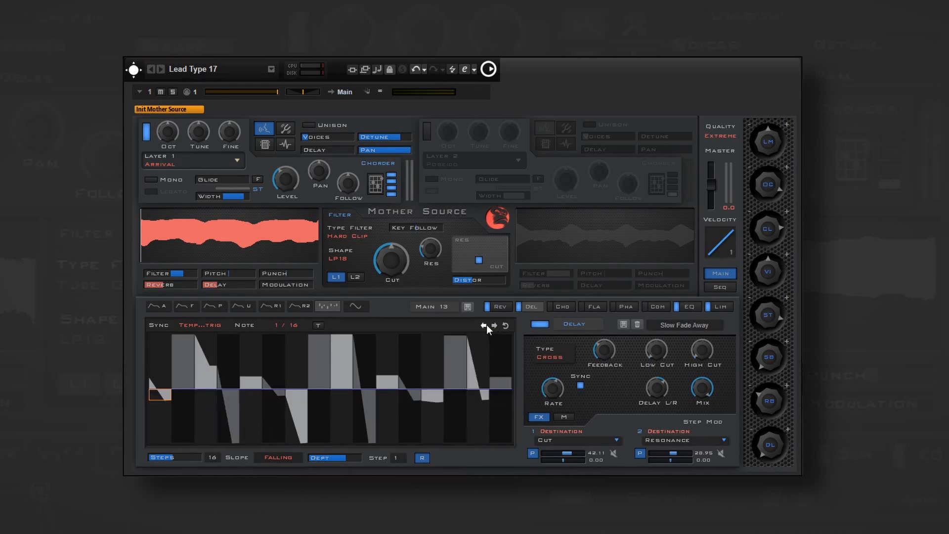
{"action": "left_click", "coordinate": [485, 325]}
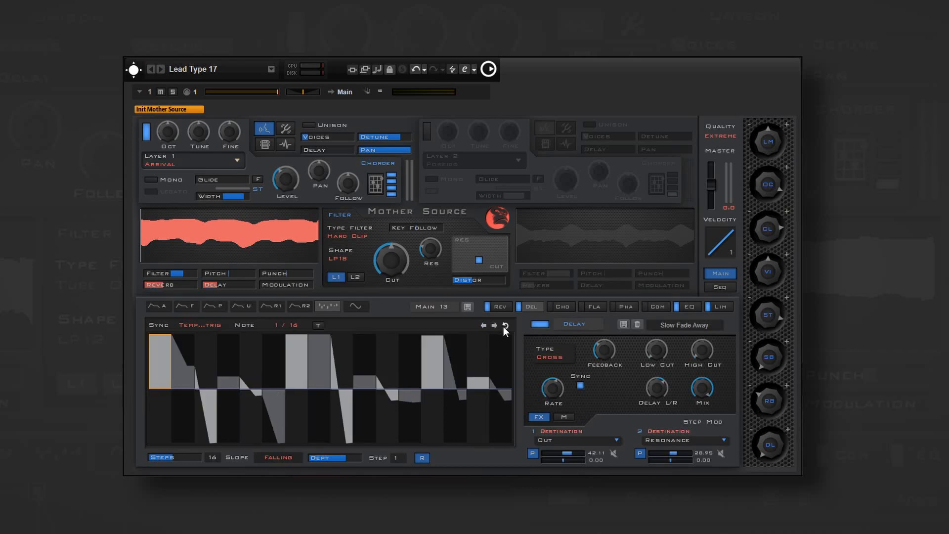
{"action": "left_click", "coordinate": [504, 326]}
{"action": "left_click", "coordinate": [504, 327]}
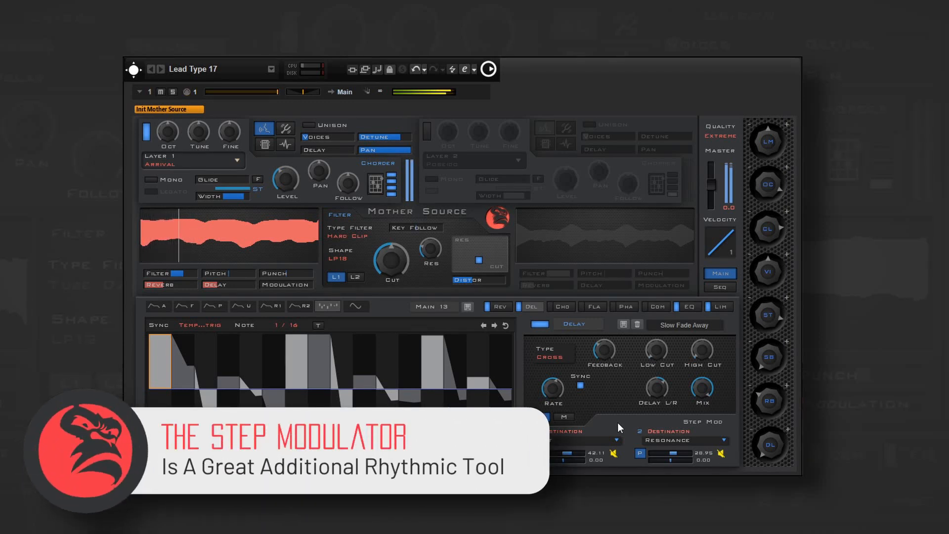
- Turn off the bypass on the step modulator's Cut destination
{"action": "left_click", "coordinate": [614, 454]}
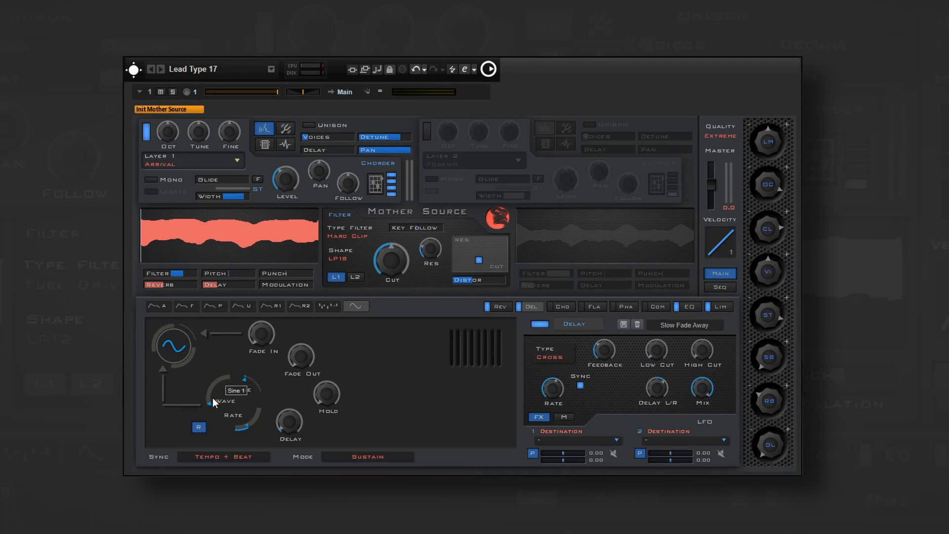
- Reshape the LFO's wave and adjust its Fade Out, and look over its Sync and Mode options
{"action": "left_click_drag", "start_coordinate": [209, 394], "coordinate": [247, 342]}
{"action": "left_click_drag", "start_coordinate": [289, 348], "coordinate": [307, 299]}
{"action": "left_click", "coordinate": [251, 453]}
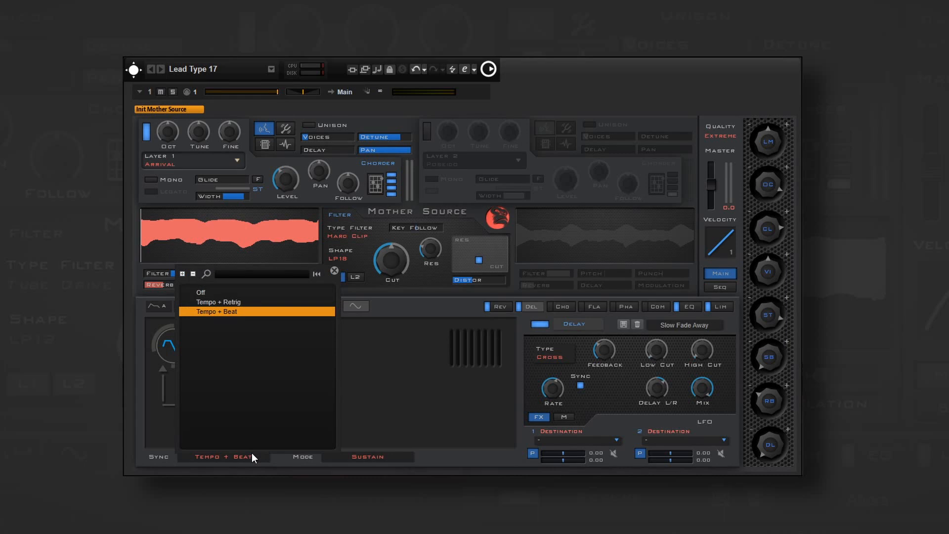
{"action": "left_click", "coordinate": [252, 455]}
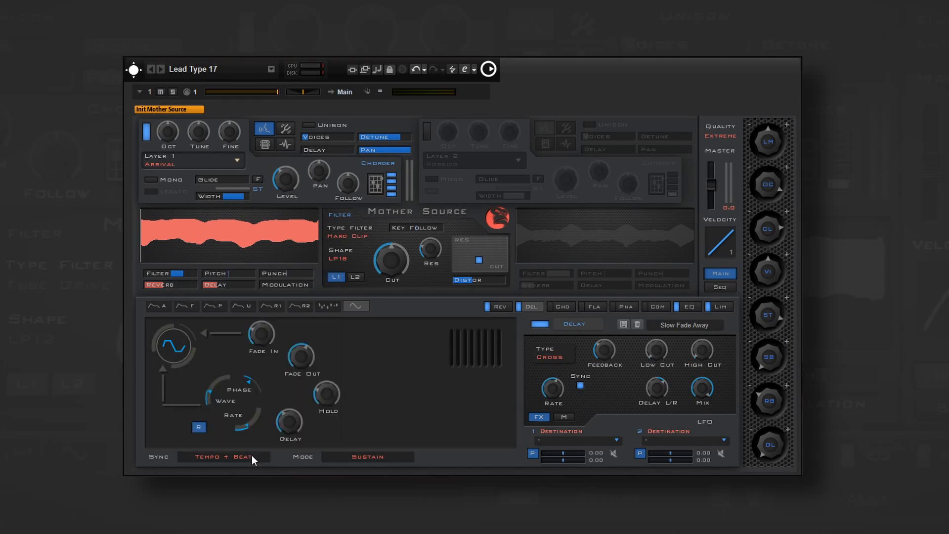
{"action": "left_click", "coordinate": [335, 457]}
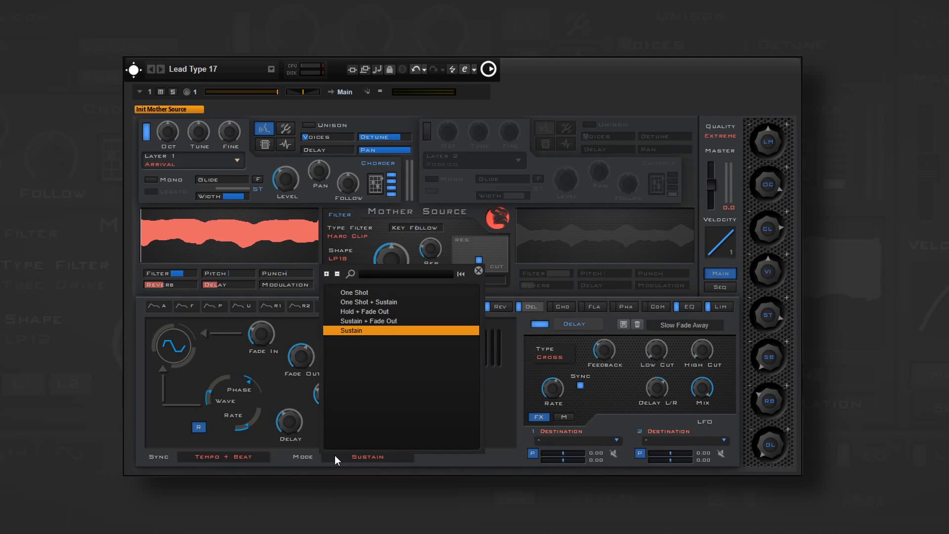
{"action": "left_click", "coordinate": [334, 456]}
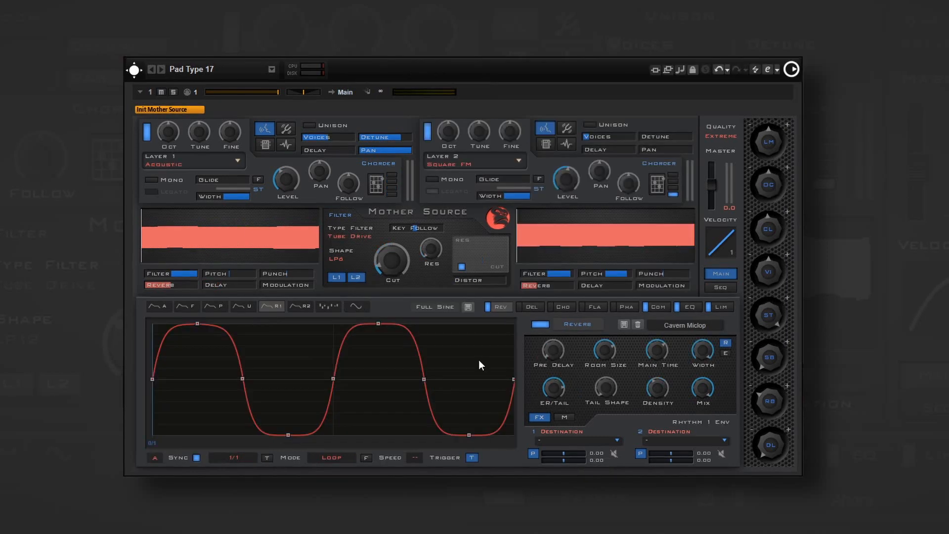
- In the Pad Type 17 patch, try the Classic Lfo shapes Saw, Short 1, Short 3 and Short 6 on Rhythm 1, ending on Sidechain
{"action": "left_click", "coordinate": [444, 306]}
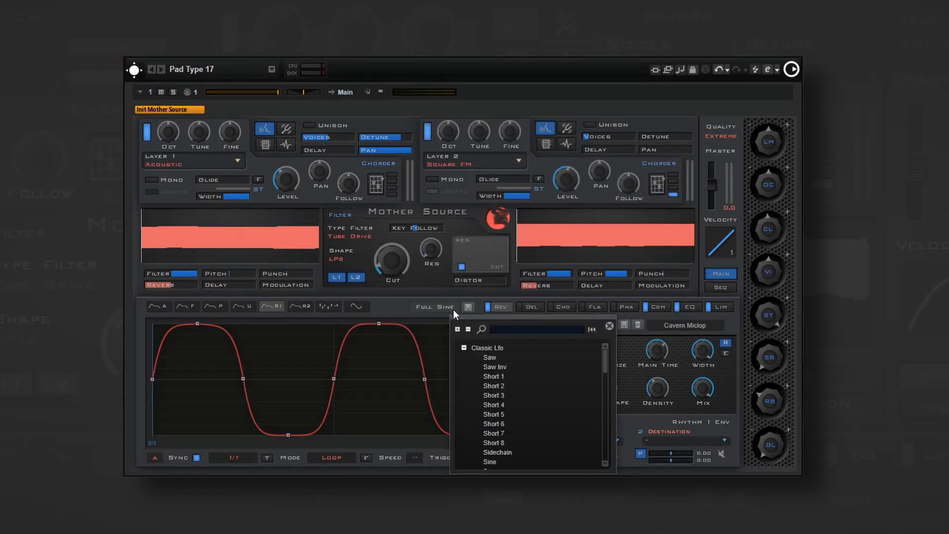
{"action": "left_click", "coordinate": [538, 360]}
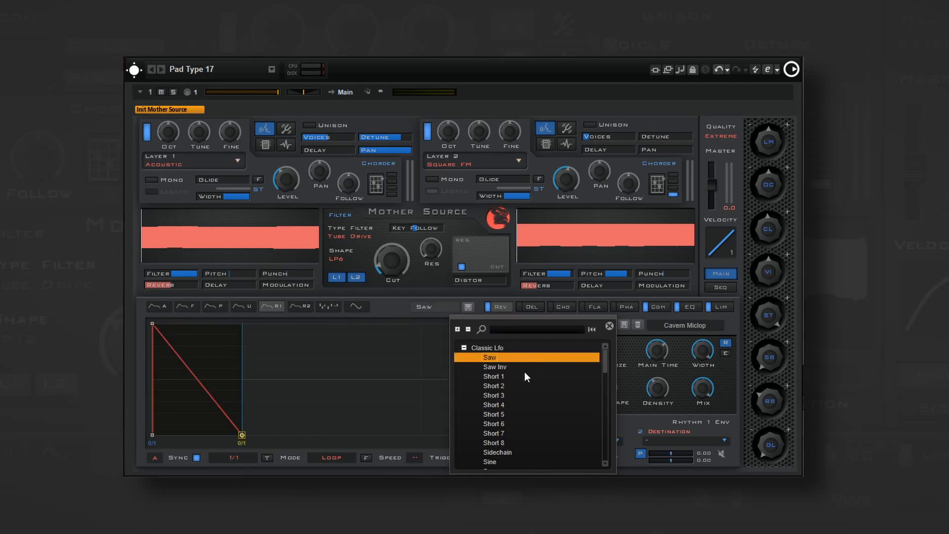
{"action": "left_click", "coordinate": [523, 374]}
{"action": "left_click", "coordinate": [520, 394]}
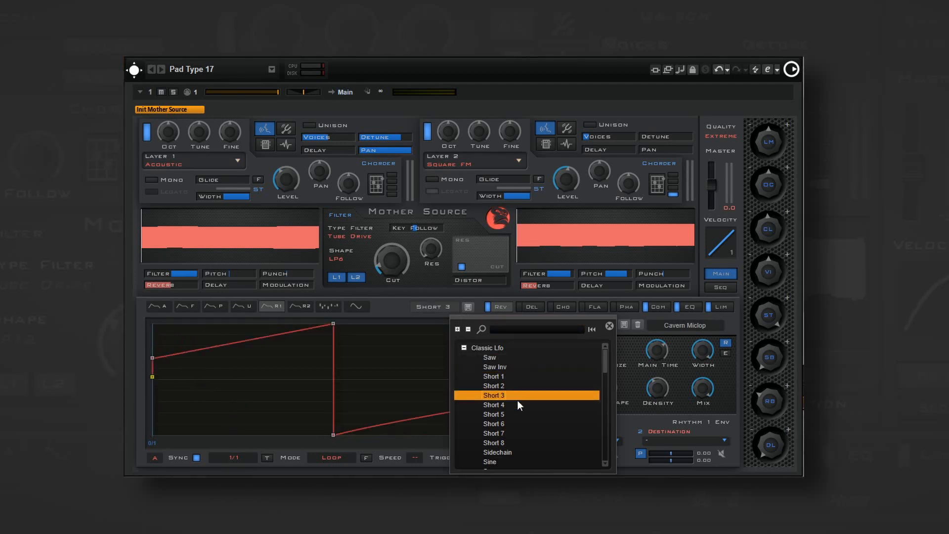
{"action": "left_click", "coordinate": [517, 420]}
{"action": "left_click", "coordinate": [507, 450]}
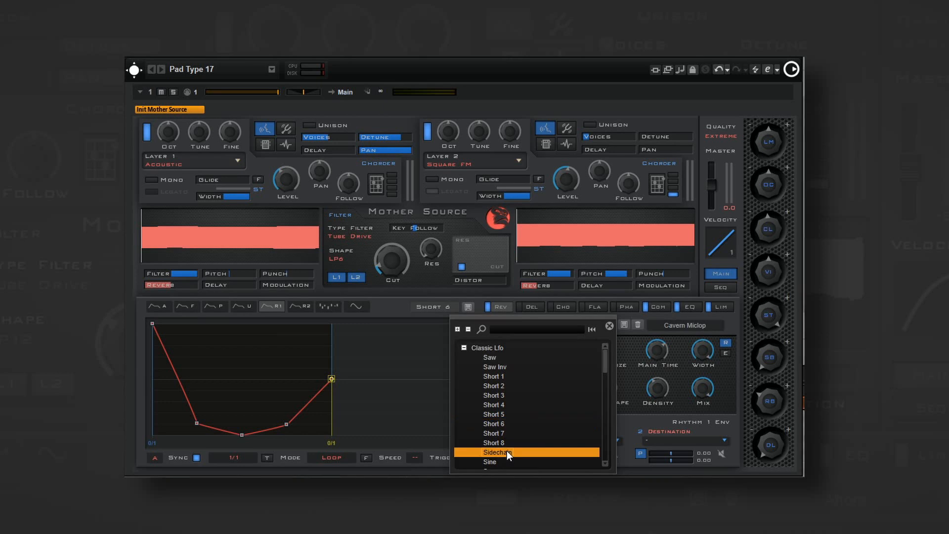
{"action": "left_click", "coordinate": [506, 450]}
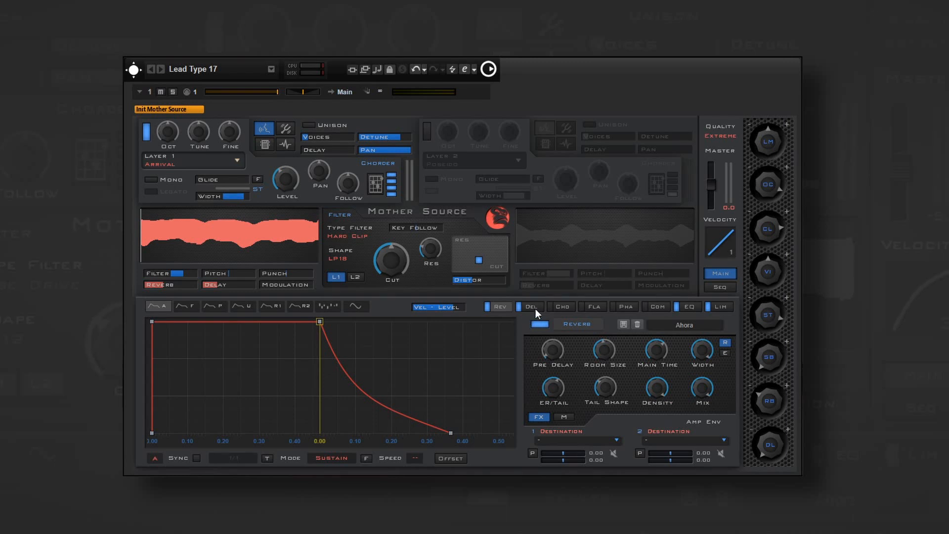
- In the Lead Type 17 patch, go through the Delay, Chorus, Flanger, Phaser, Compressor, EQ and Limiter effect settings
{"action": "left_click", "coordinate": [531, 307]}
{"action": "left_click", "coordinate": [562, 307]}
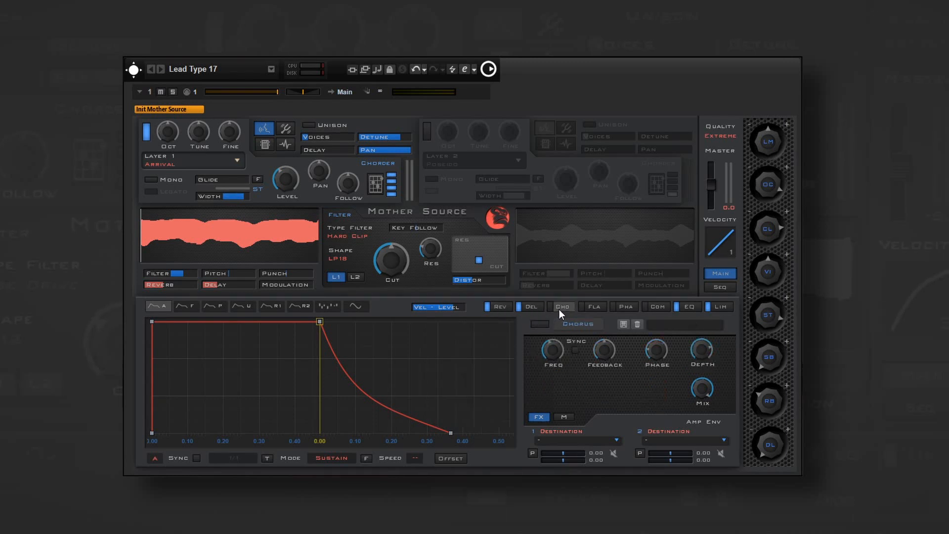
{"action": "left_click", "coordinate": [592, 308]}
{"action": "left_click", "coordinate": [624, 308]}
{"action": "left_click", "coordinate": [654, 307]}
{"action": "left_click", "coordinate": [689, 308]}
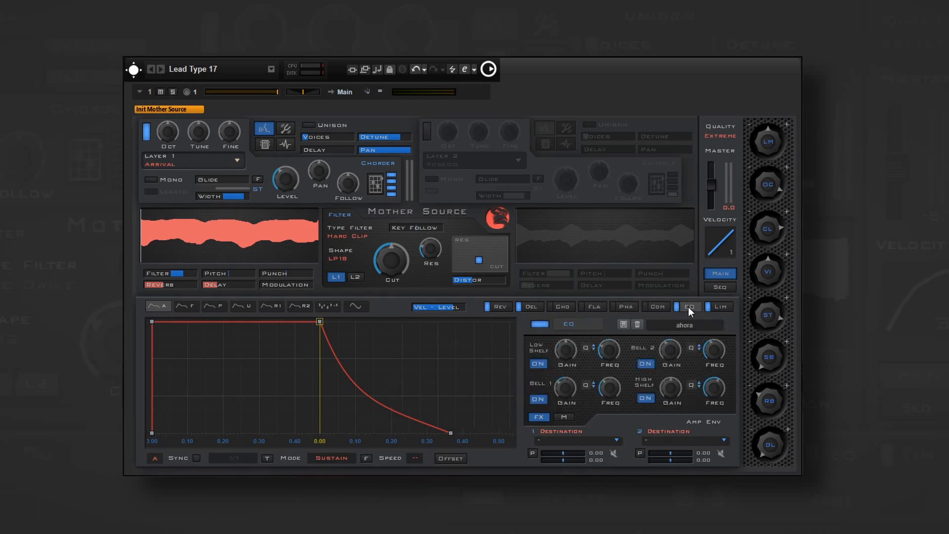
{"action": "left_click", "coordinate": [721, 308]}
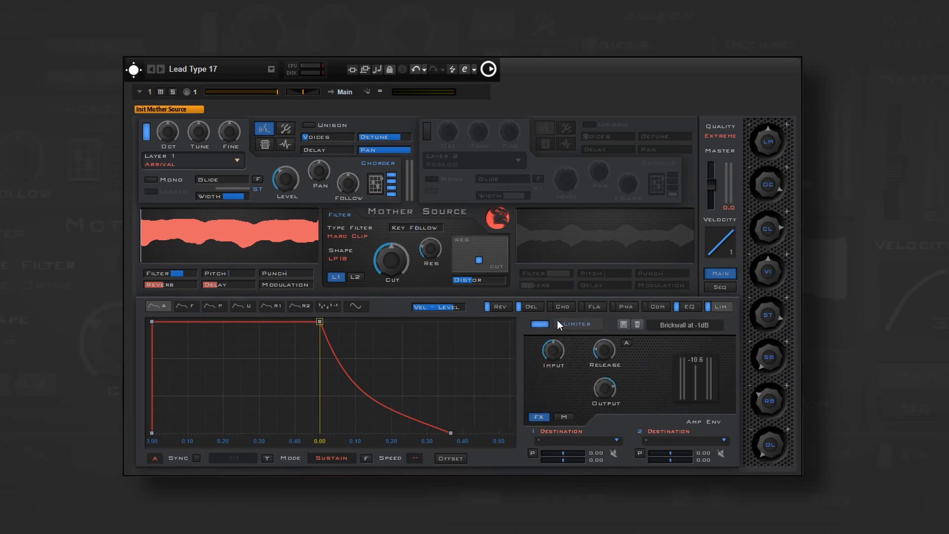
- Return to the Reverb effect and look over its preset categories
{"action": "left_click", "coordinate": [504, 306]}
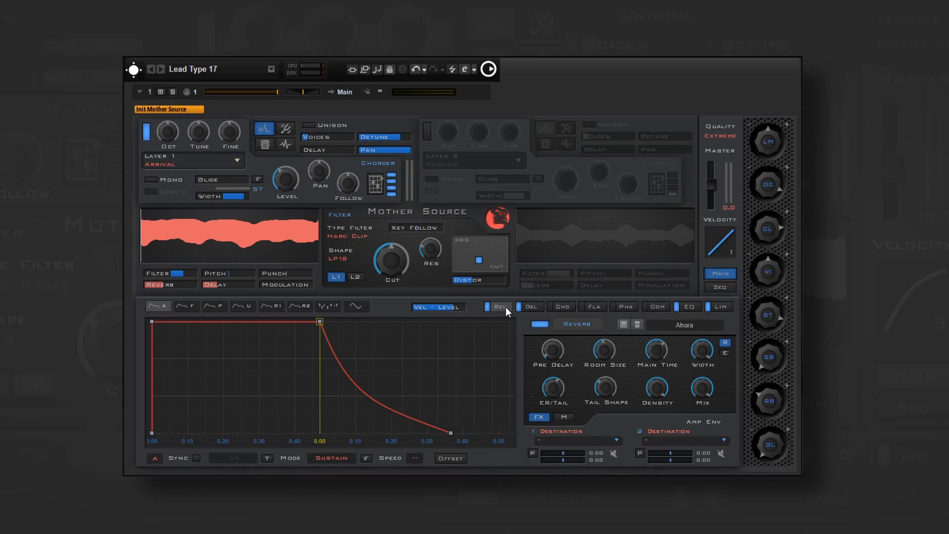
{"action": "left_click", "coordinate": [678, 326]}
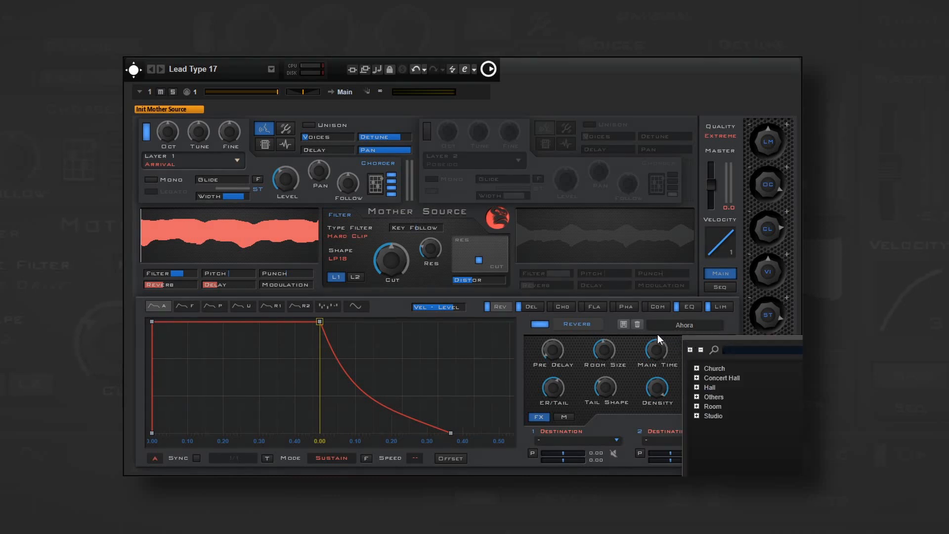
{"action": "left_click", "coordinate": [613, 326]}
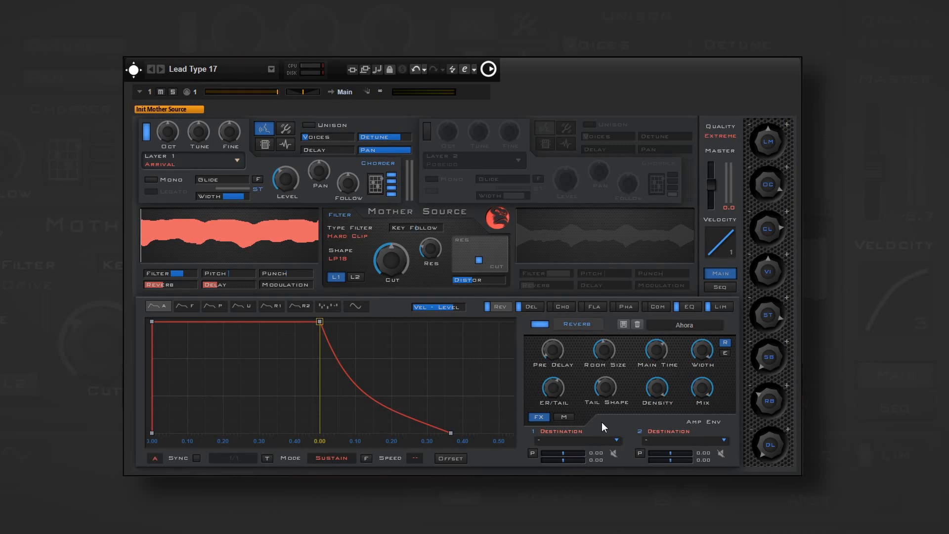
- Open the modulation matrix and look over the source and destination options of slot 1
{"action": "left_click", "coordinate": [571, 417]}
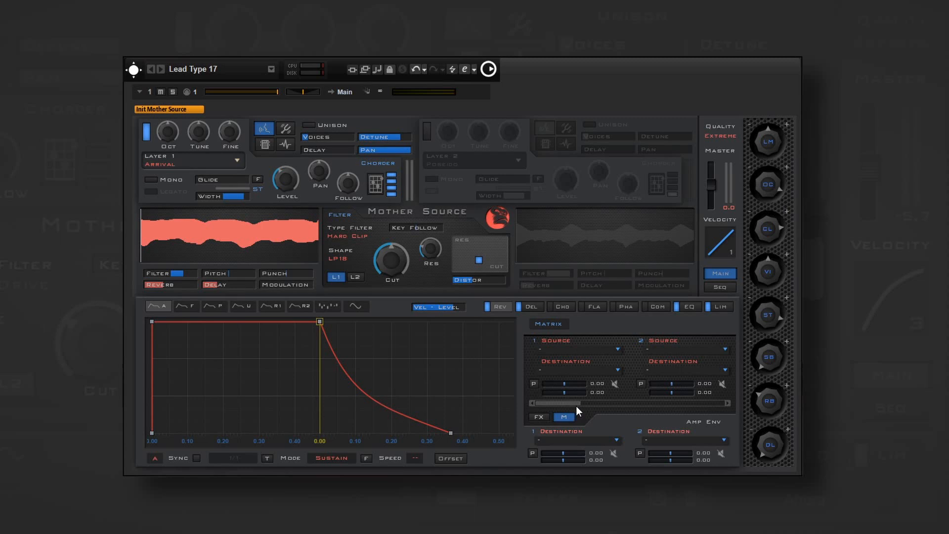
{"action": "left_click", "coordinate": [607, 350]}
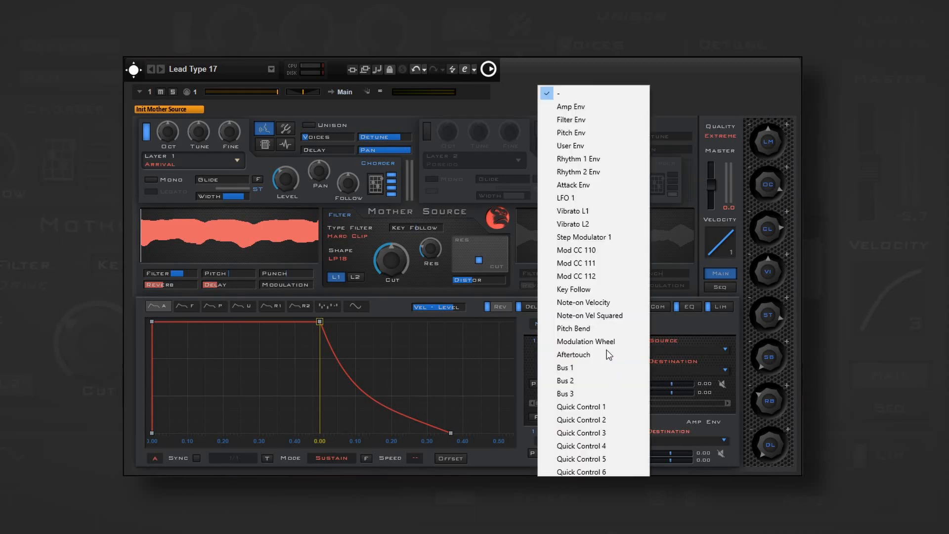
{"action": "left_click", "coordinate": [657, 352]}
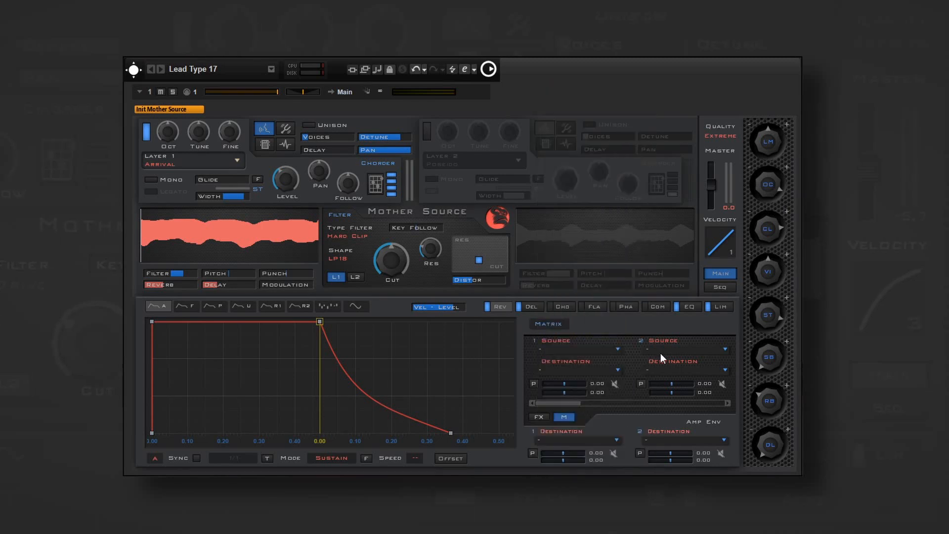
{"action": "left_click", "coordinate": [607, 371]}
{"action": "left_click", "coordinate": [623, 368]}
- Adjust the two amount sliders of matrix slot 1 and toggle its P switch
{"action": "left_click", "coordinate": [572, 383]}
{"action": "left_click_drag", "start_coordinate": [563, 391], "coordinate": [558, 391]}
{"action": "left_click", "coordinate": [537, 383]}
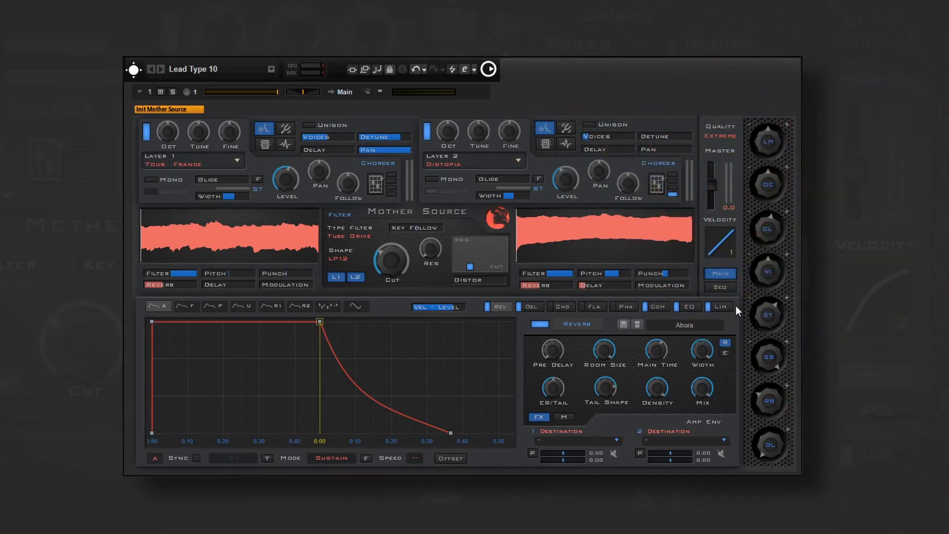
- In the Lead Type 10 patch, open the Arp/Seq page and switch the sequencer on
{"action": "left_click", "coordinate": [730, 287]}
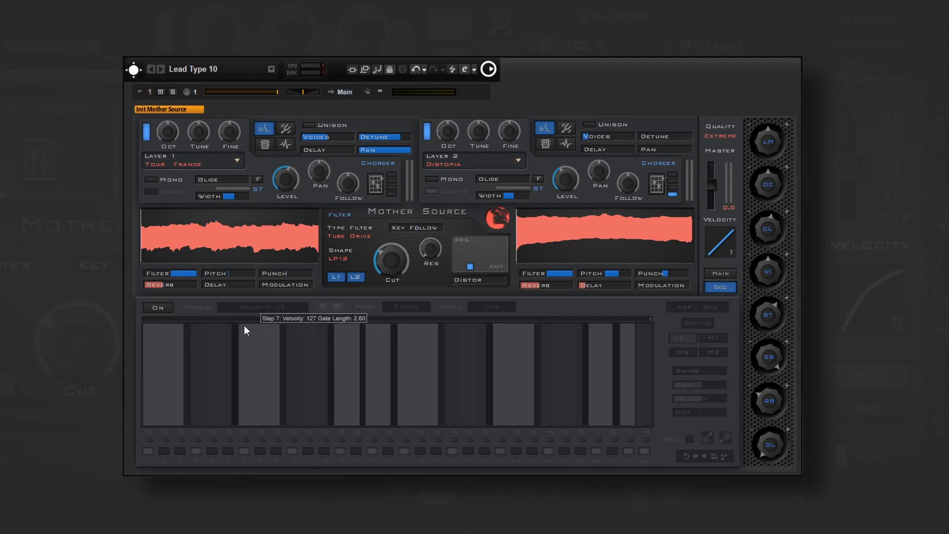
{"action": "left_click", "coordinate": [167, 311]}
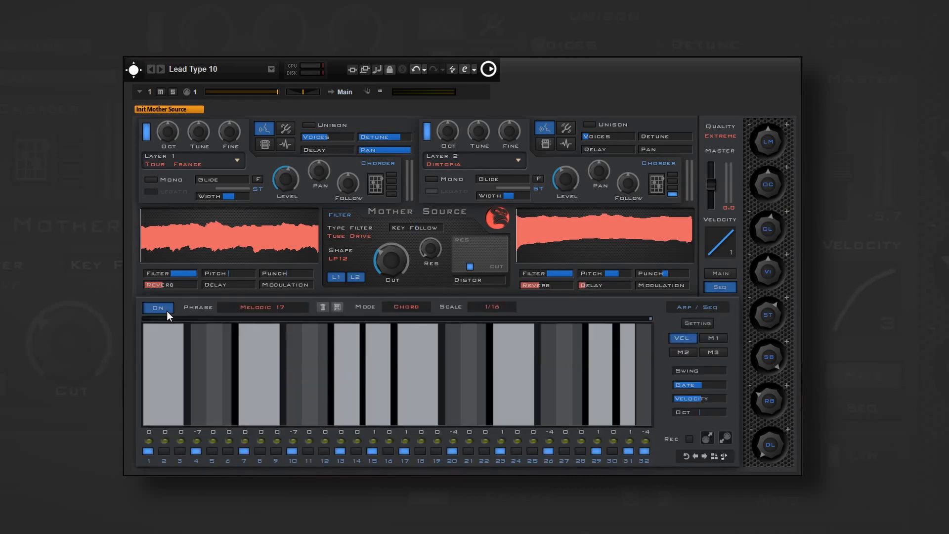
- Look over the sequencer's Phrase, Mode and Scale options
{"action": "left_click", "coordinate": [233, 309]}
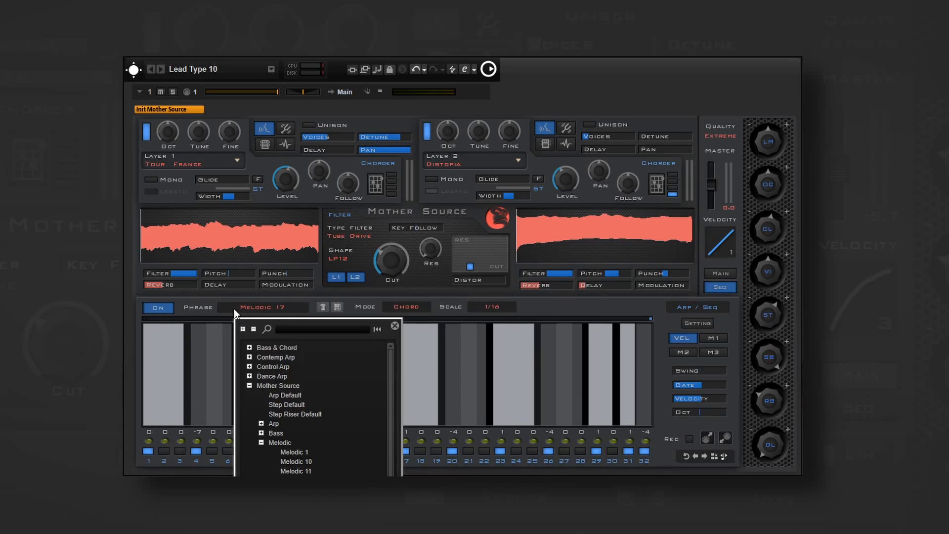
{"action": "left_click", "coordinate": [233, 309]}
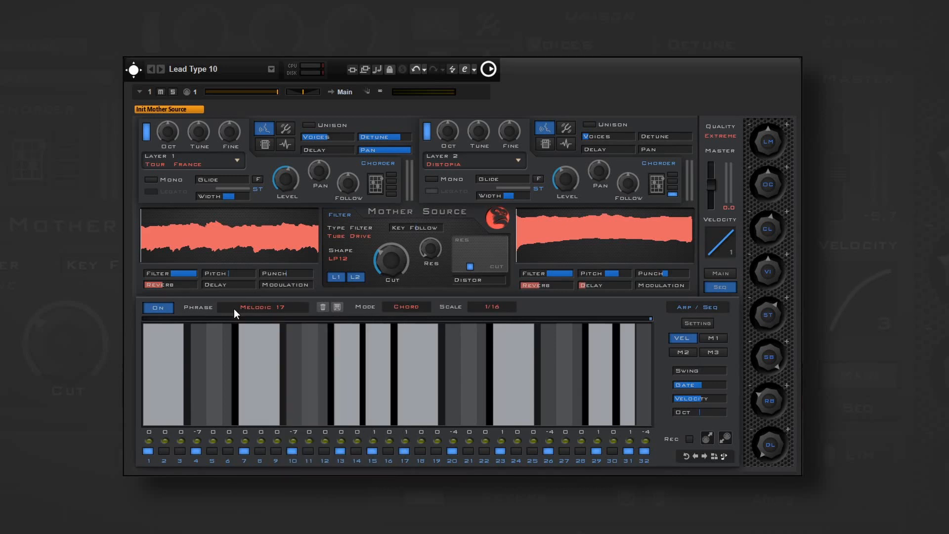
{"action": "left_click", "coordinate": [403, 307]}
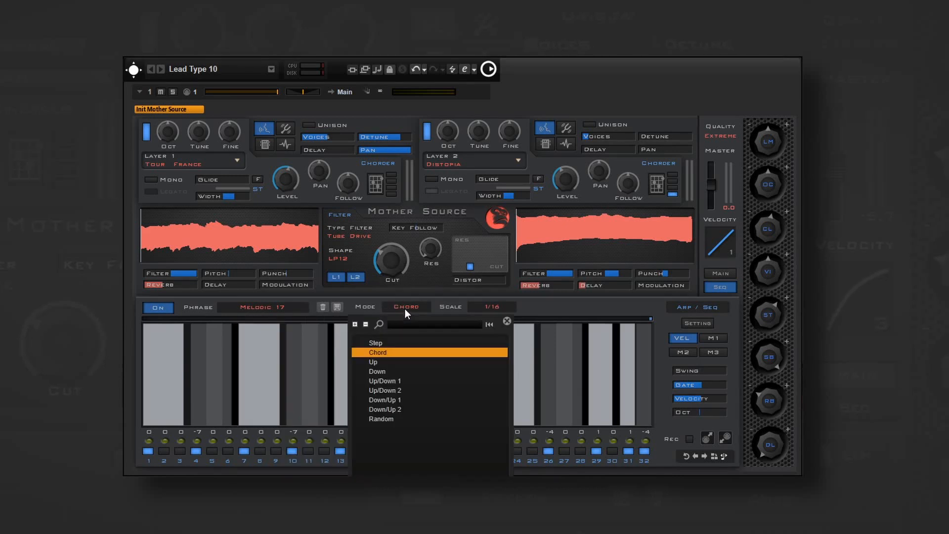
{"action": "left_click", "coordinate": [405, 308]}
{"action": "left_click", "coordinate": [491, 308]}
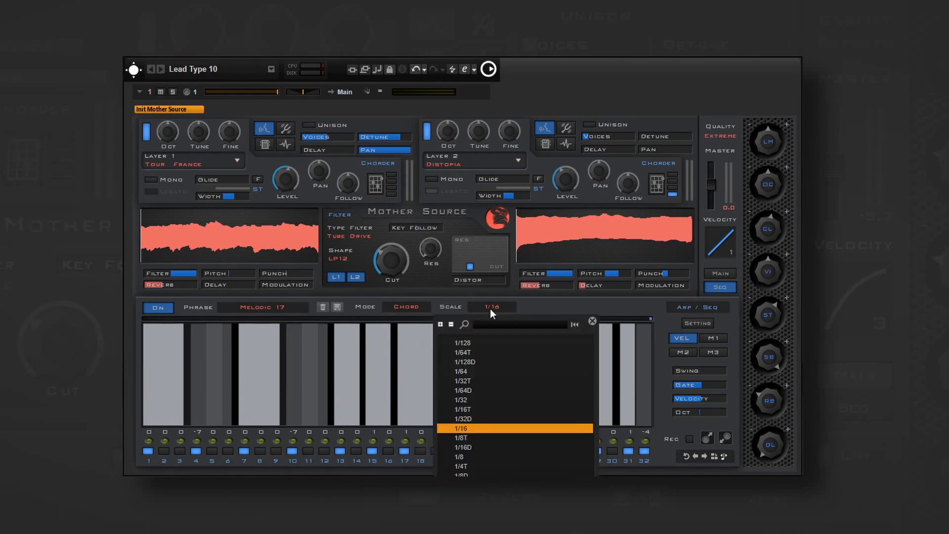
{"action": "left_click", "coordinate": [490, 309]}
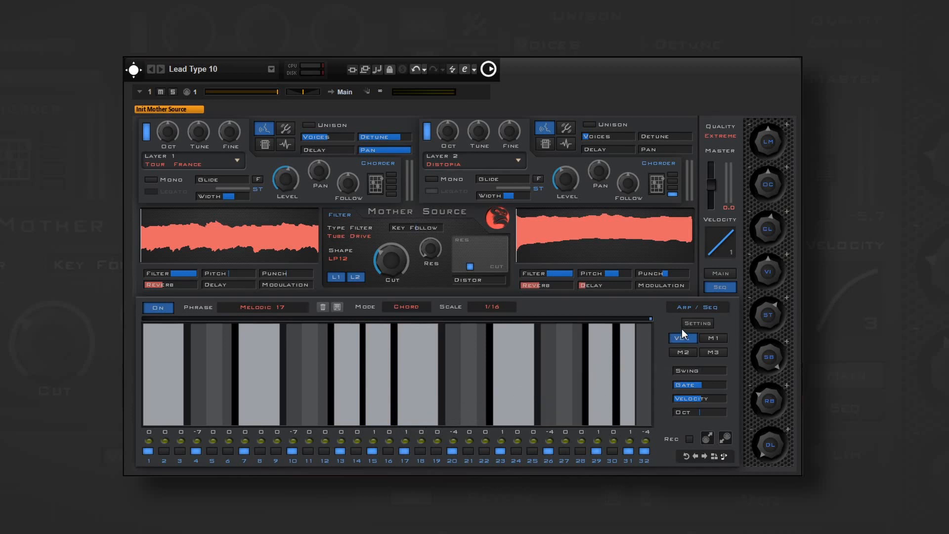
- Raise the sequencer's Swing, Velocity and Oct values and lower its Gate
{"action": "left_click_drag", "start_coordinate": [688, 370], "coordinate": [708, 372]}
{"action": "left_click_drag", "start_coordinate": [706, 384], "coordinate": [686, 385]}
{"action": "left_click_drag", "start_coordinate": [693, 398], "coordinate": [714, 405]}
{"action": "left_click", "coordinate": [713, 411]}
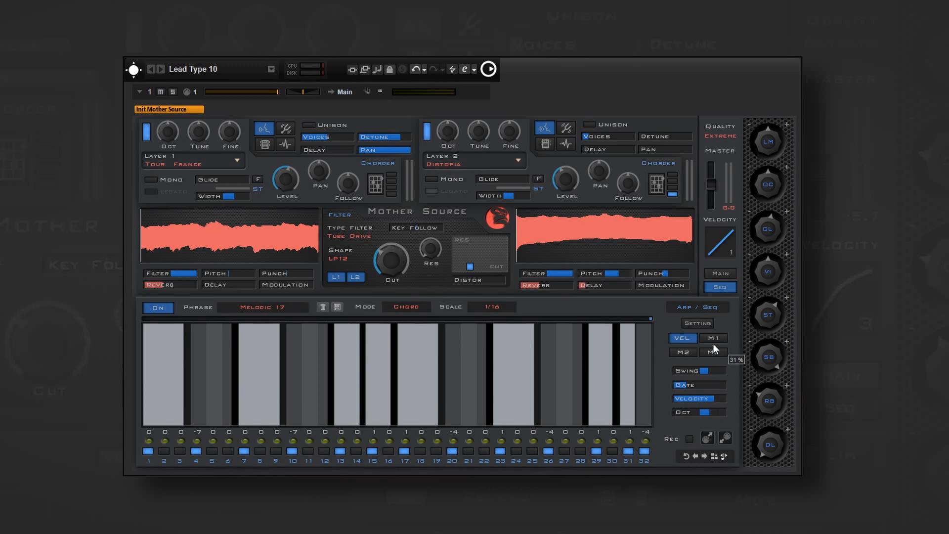
- Look over the sequencer's Setting options and its M1, M2 and M3 modulation lanes
{"action": "left_click", "coordinate": [706, 323]}
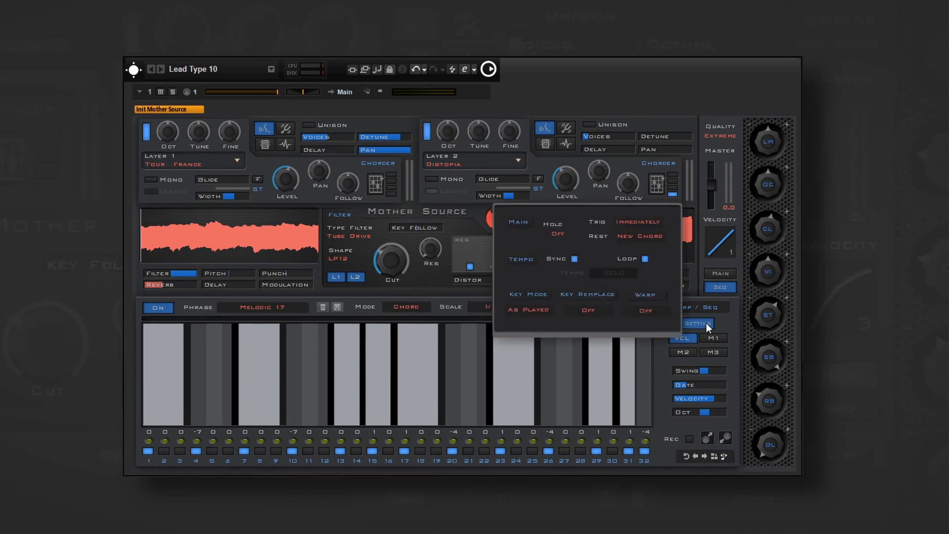
{"action": "left_click", "coordinate": [706, 323]}
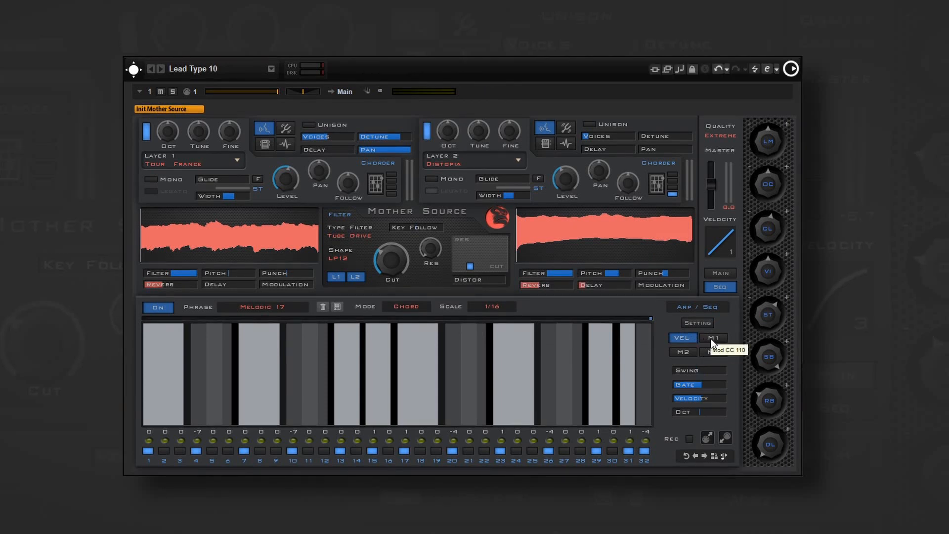
{"action": "left_click", "coordinate": [711, 339]}
{"action": "left_click", "coordinate": [693, 351]}
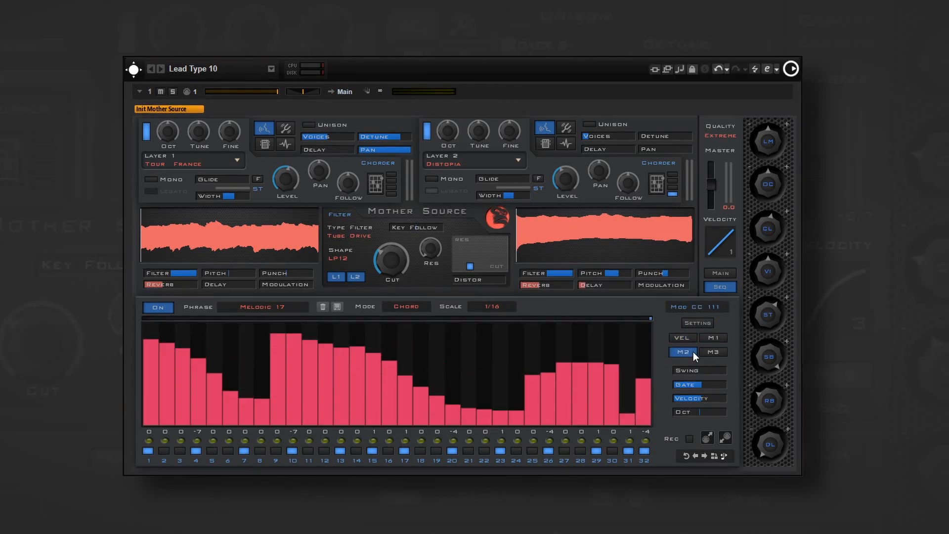
{"action": "left_click", "coordinate": [711, 354]}
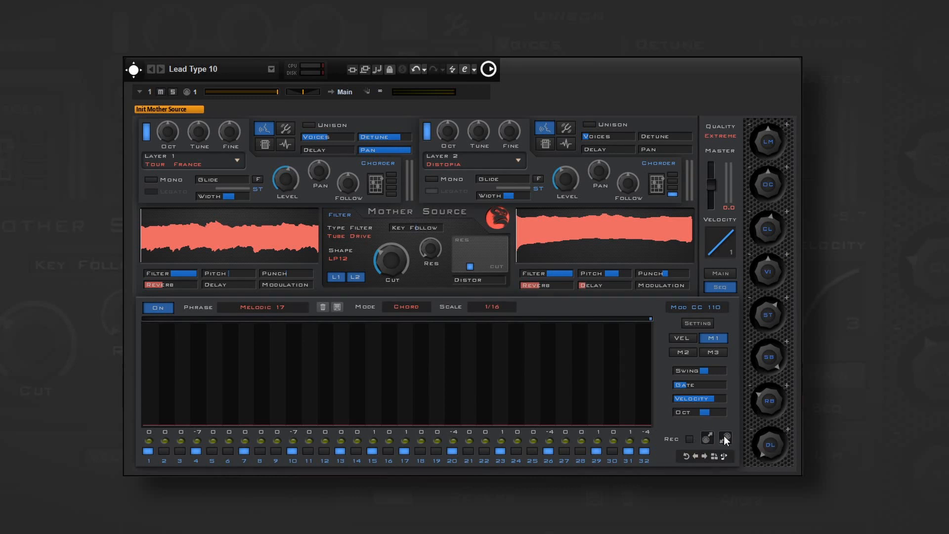
- Reverse the step order of the Melodic 17 phrase and shift its steps backward and forward
{"action": "left_click", "coordinate": [689, 454]}
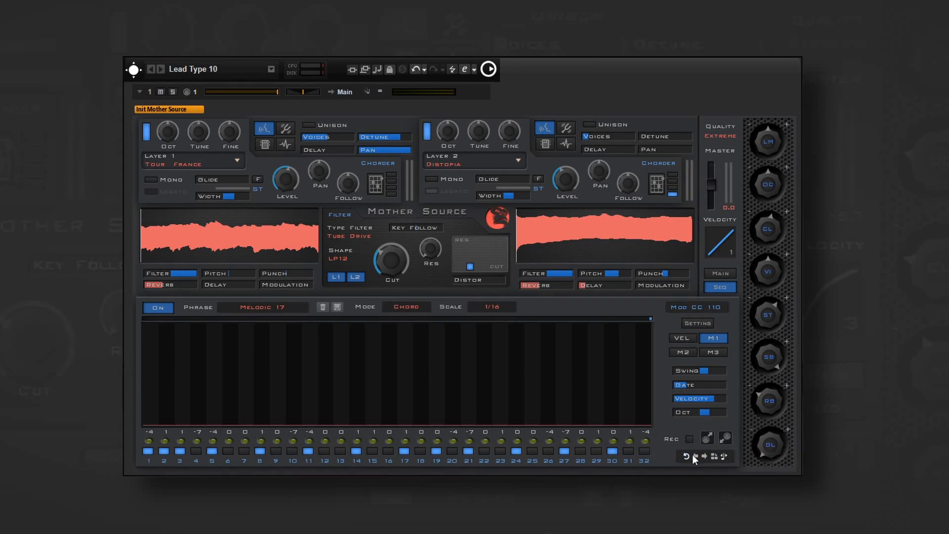
{"action": "left_click", "coordinate": [695, 455]}
{"action": "left_click", "coordinate": [704, 454]}
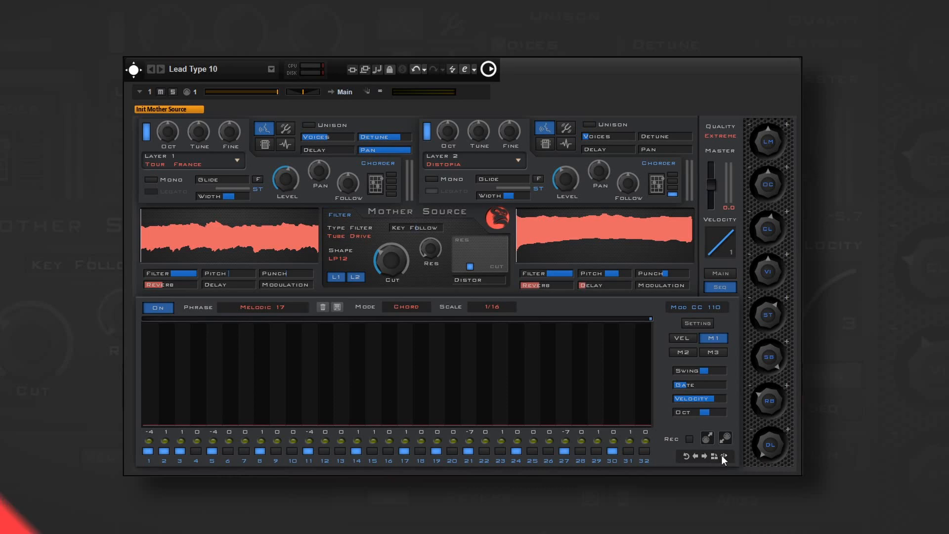